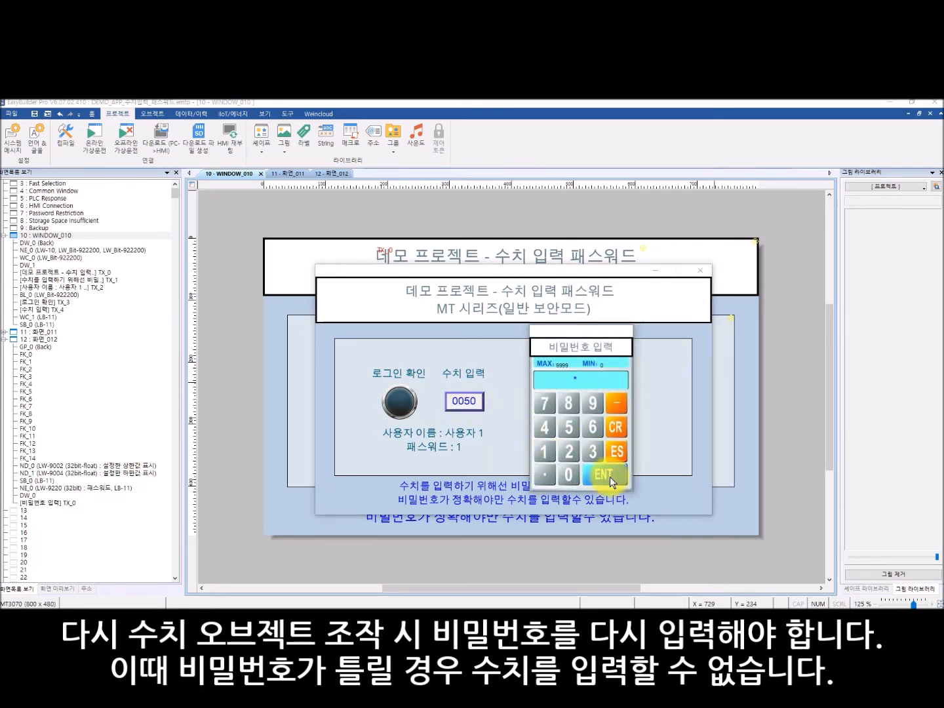
Submit the current password on the simulation keypad, reopen the keypad from the numeric field, and enter and submit user 1's password.
click(608, 475)
click(468, 401)
click(544, 456)
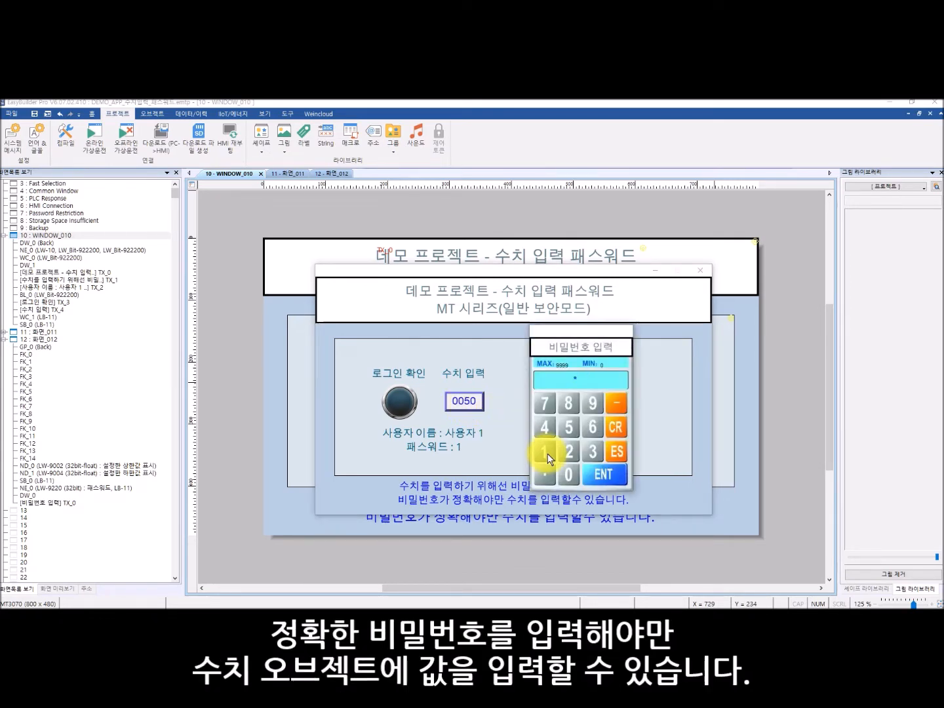
click(610, 477)
Enter 90 as the new value of the numeric field in the running simulation.
click(593, 404)
click(568, 474)
click(620, 476)
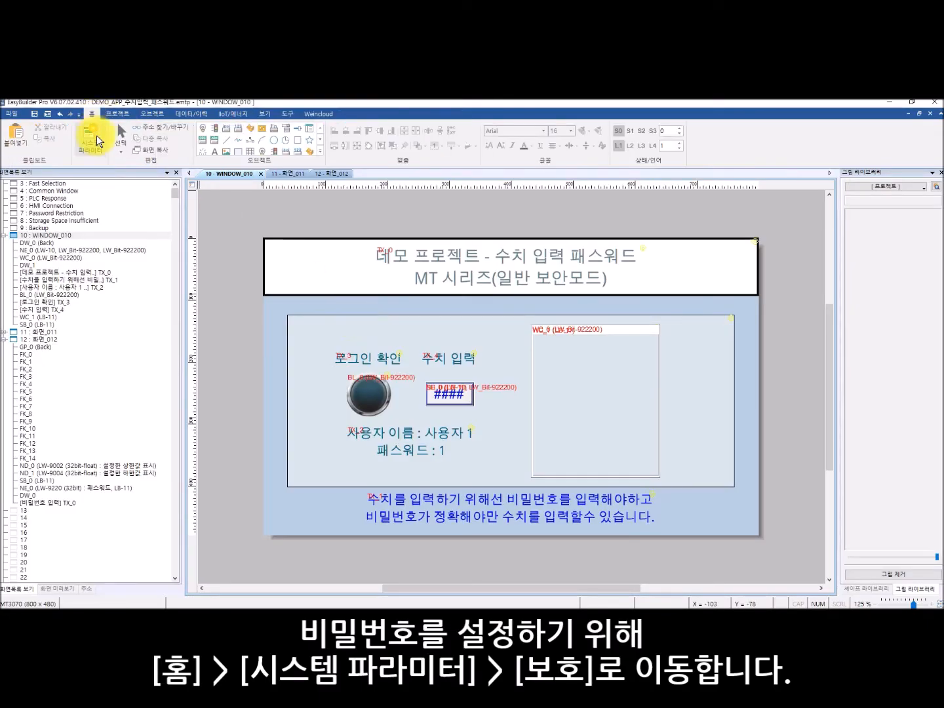
Review user 1's password and class privileges in the system parameters' security settings, and close them with OK.
click(97, 148)
click(506, 131)
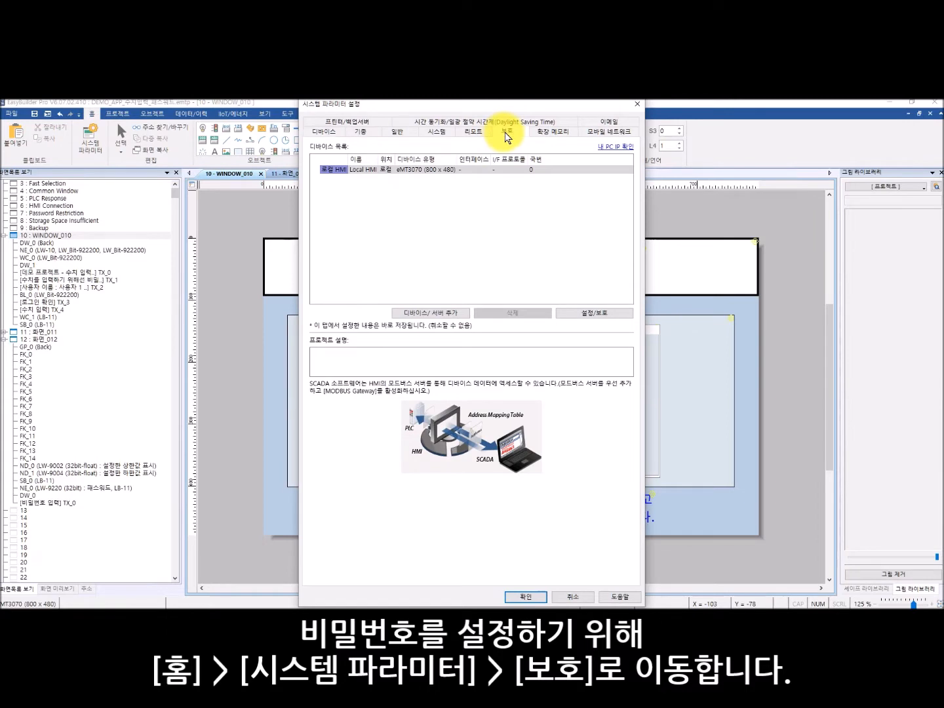
click(360, 209)
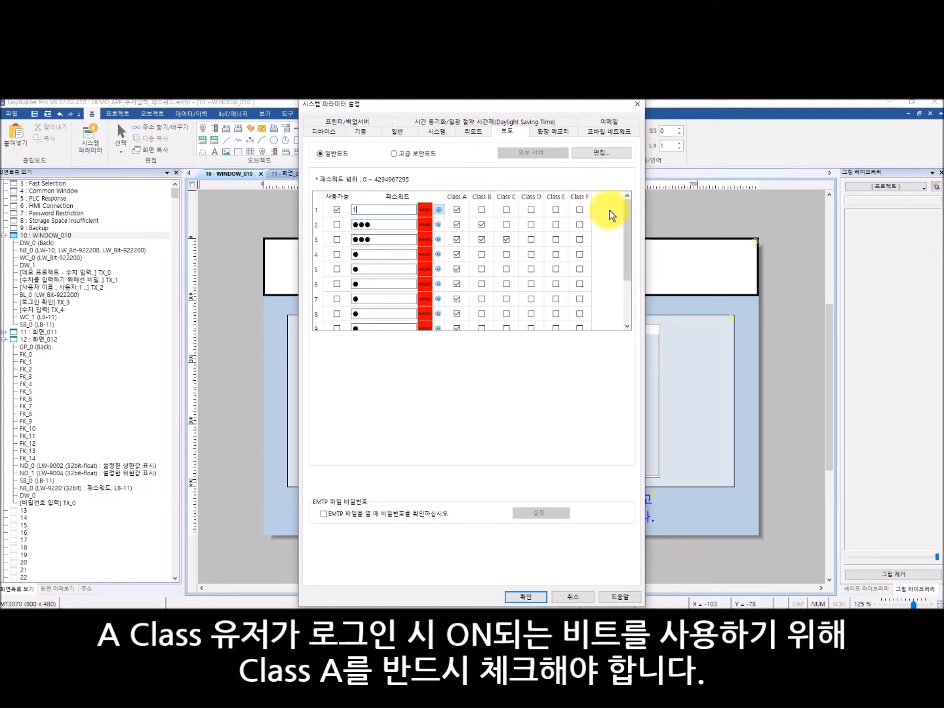
click(518, 597)
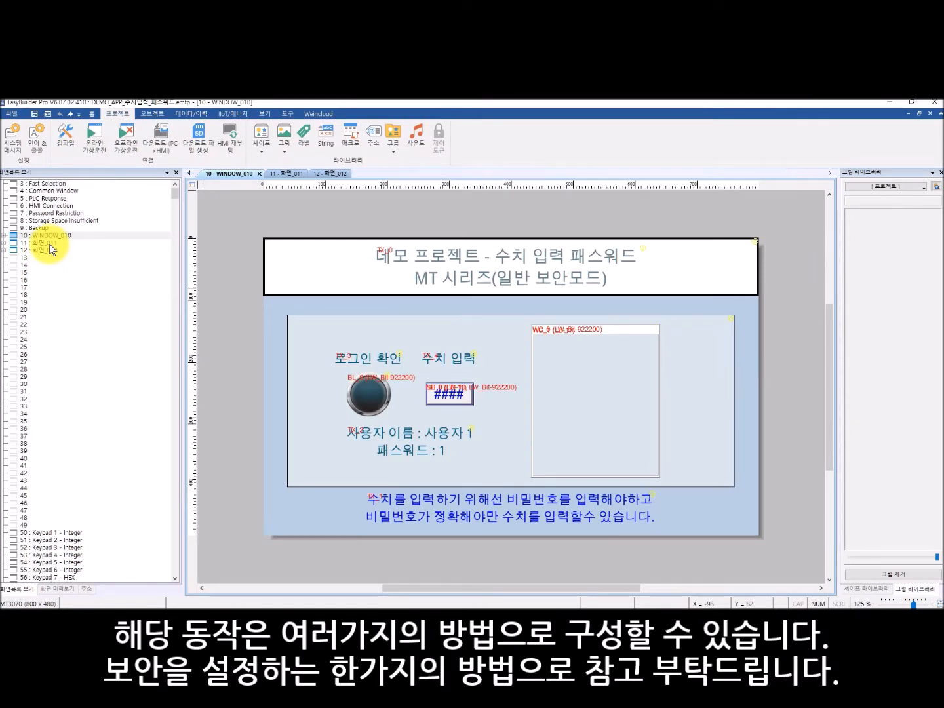
View window 11's numeric keypad and window 12's password keypad, and return to window 10.
double_click(50, 243)
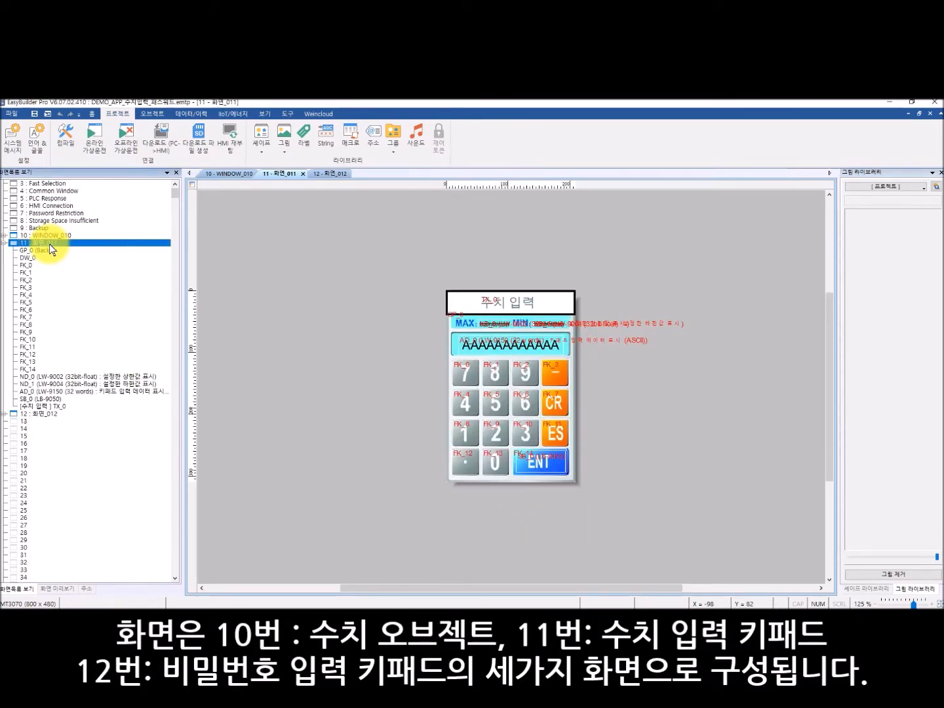
double_click(58, 414)
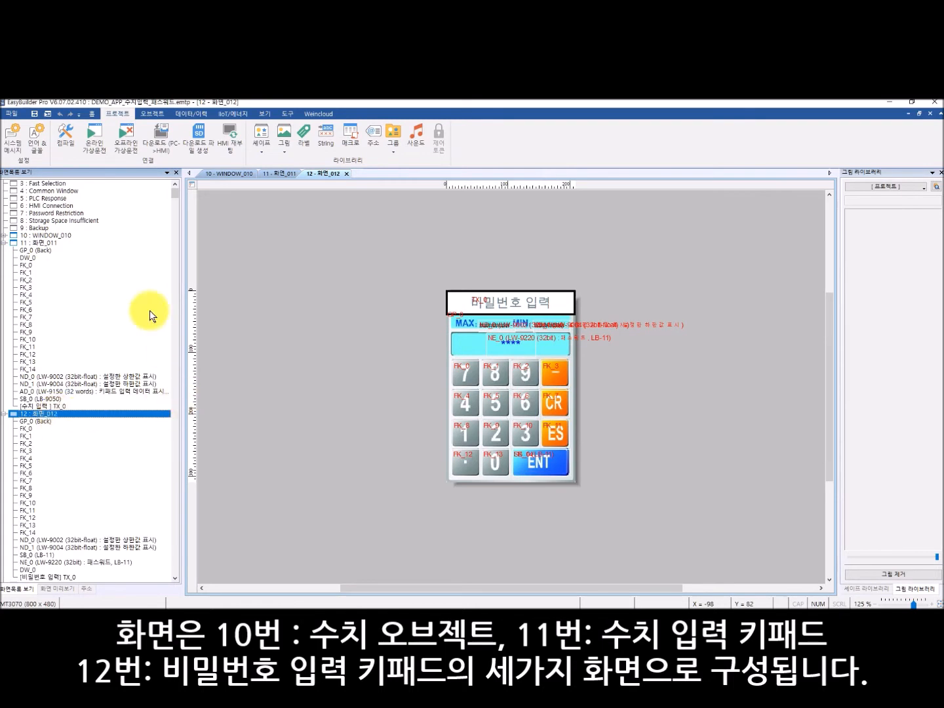
double_click(60, 234)
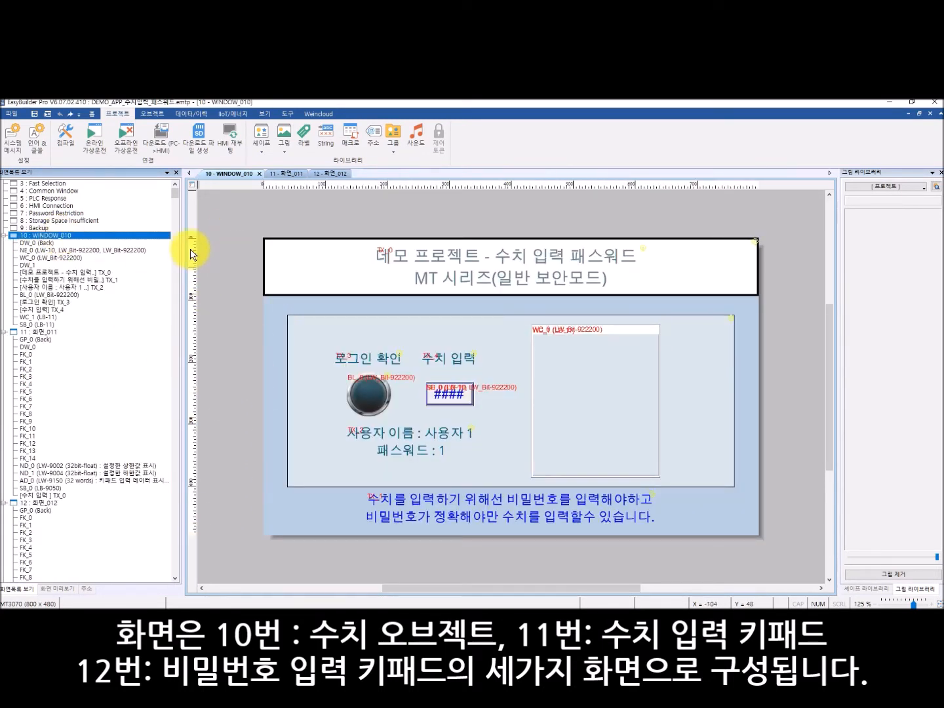
Move the numeric object on window 10 down about 40 pixels, off the overlapping set bit object.
click(454, 393)
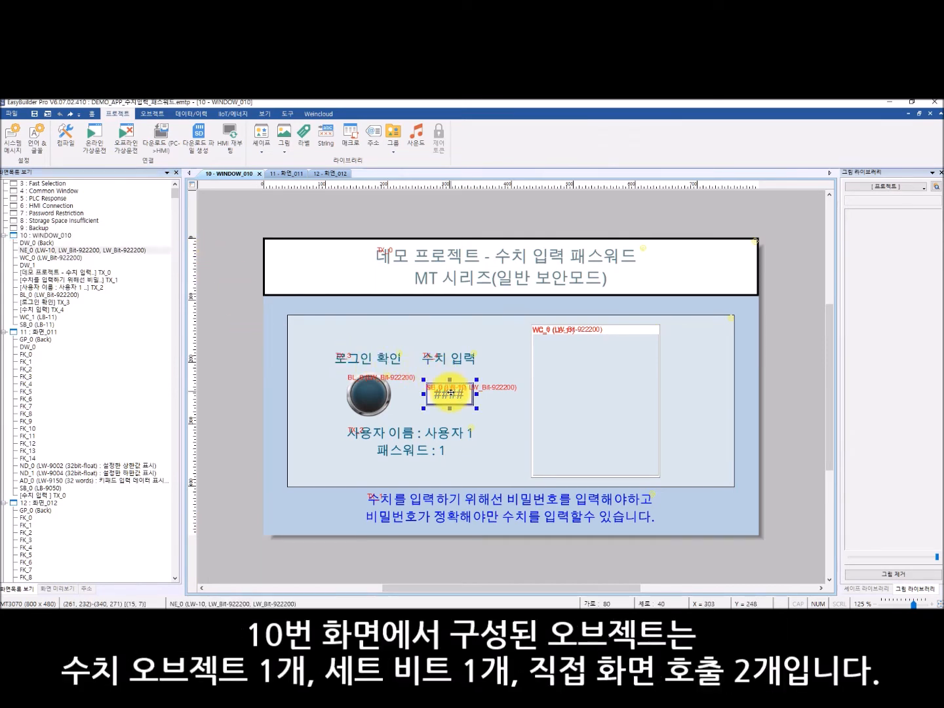
drag(469, 416, 469, 417)
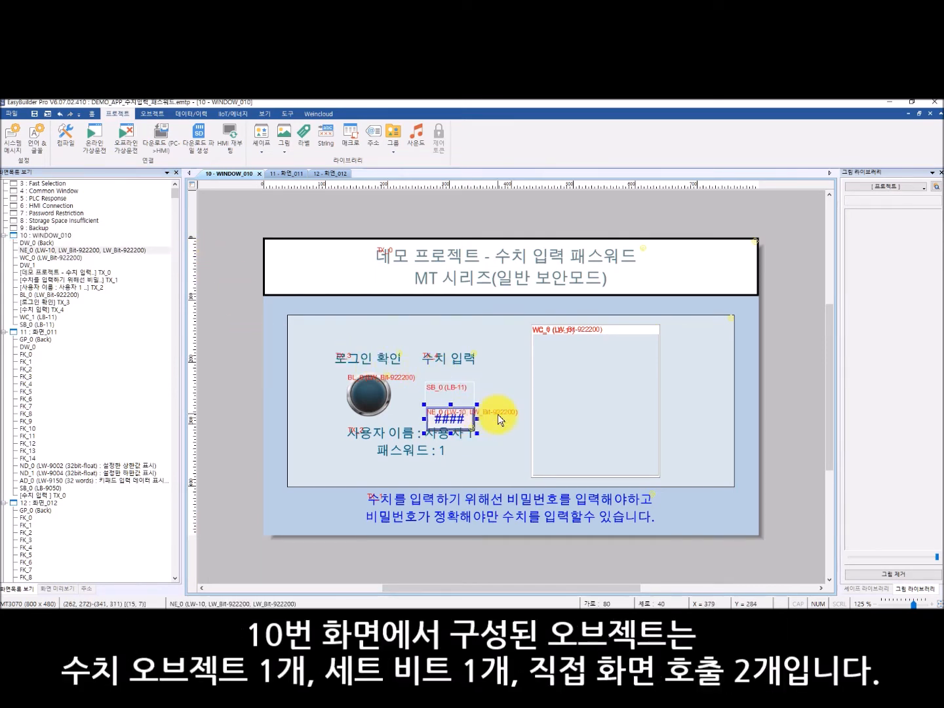
click(496, 424)
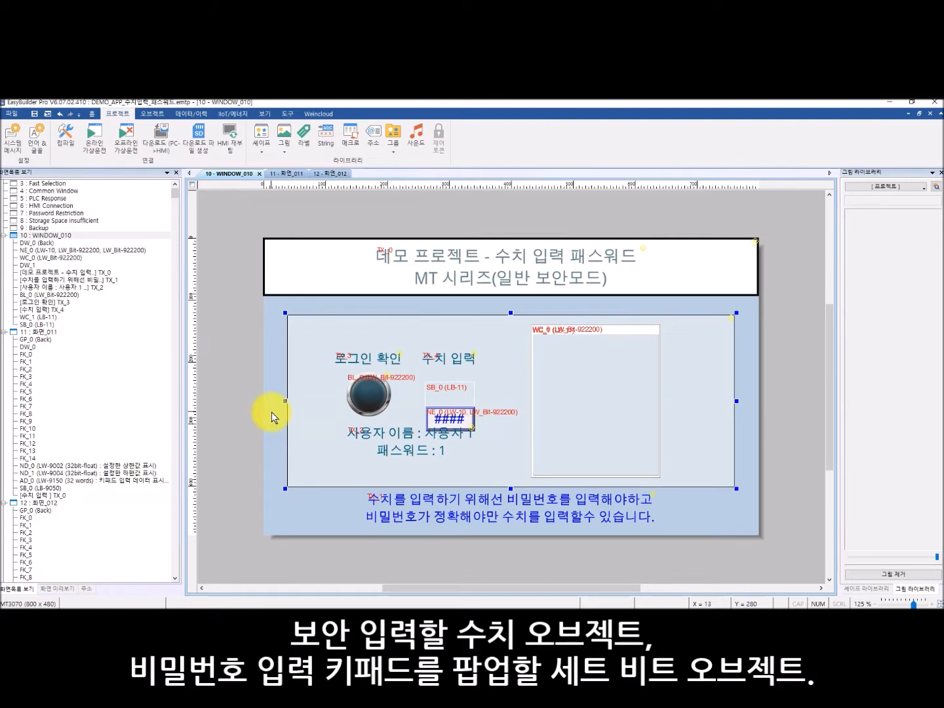
click(445, 421)
click(455, 393)
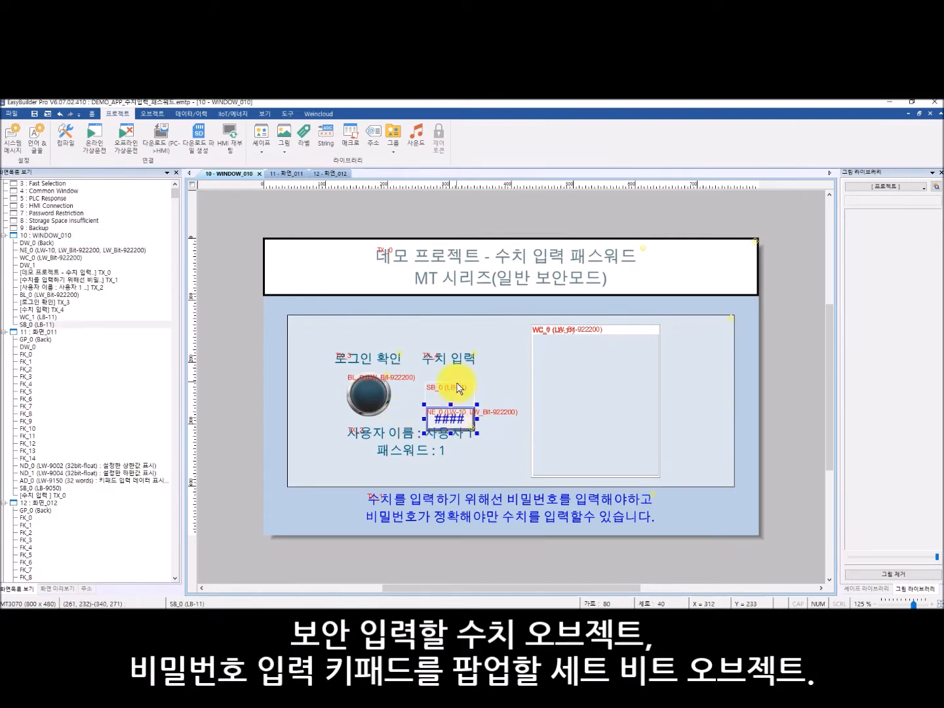
Separate the two stacked direct window objects by moving WC_1 to the right of WC_0.
click(567, 366)
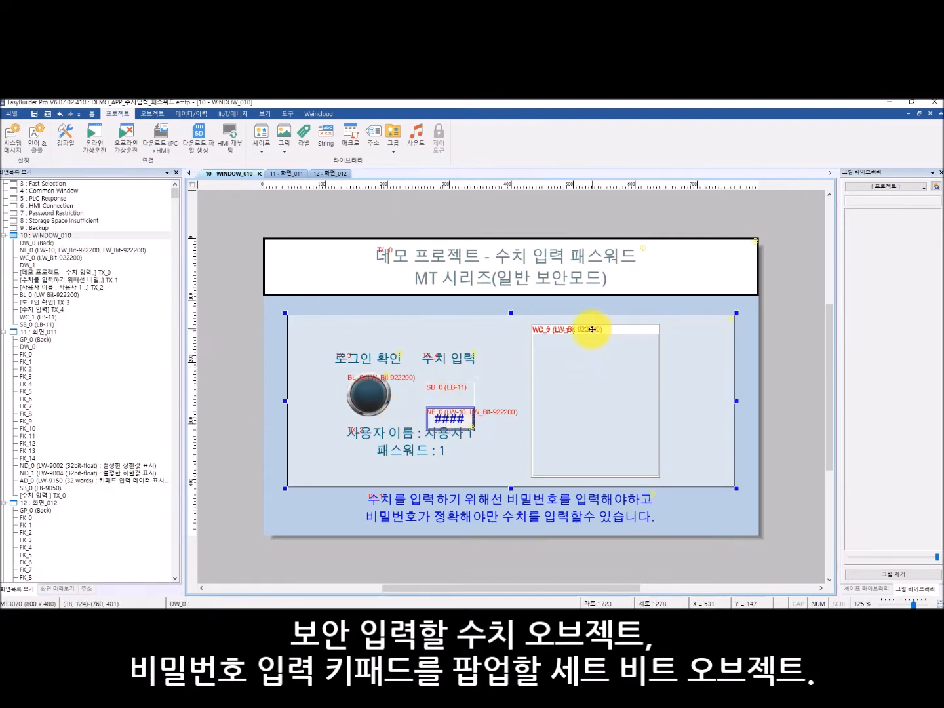
click(660, 384)
drag(660, 388, 789, 388)
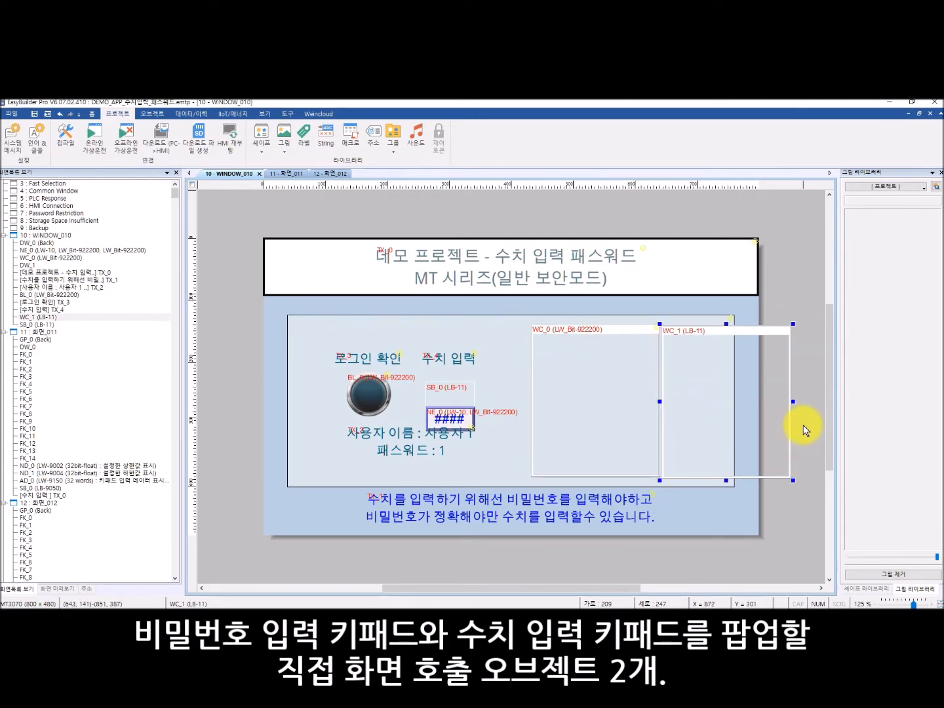
click(801, 428)
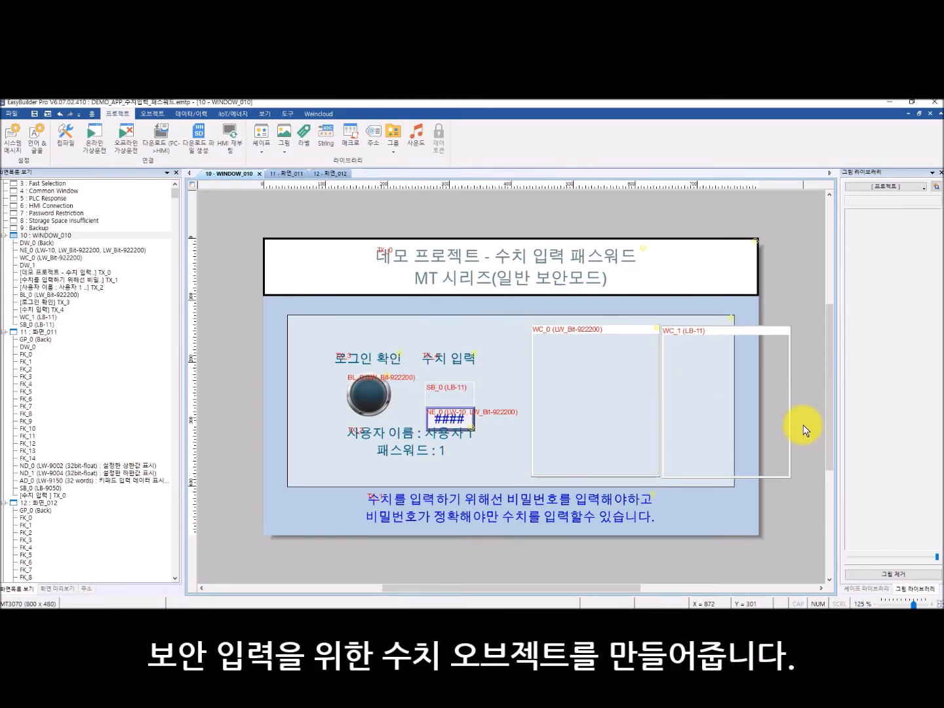
Check the numeric object's read/write address and its data entry bit control address, and close the properties with OK.
click(450, 416)
double_click(451, 417)
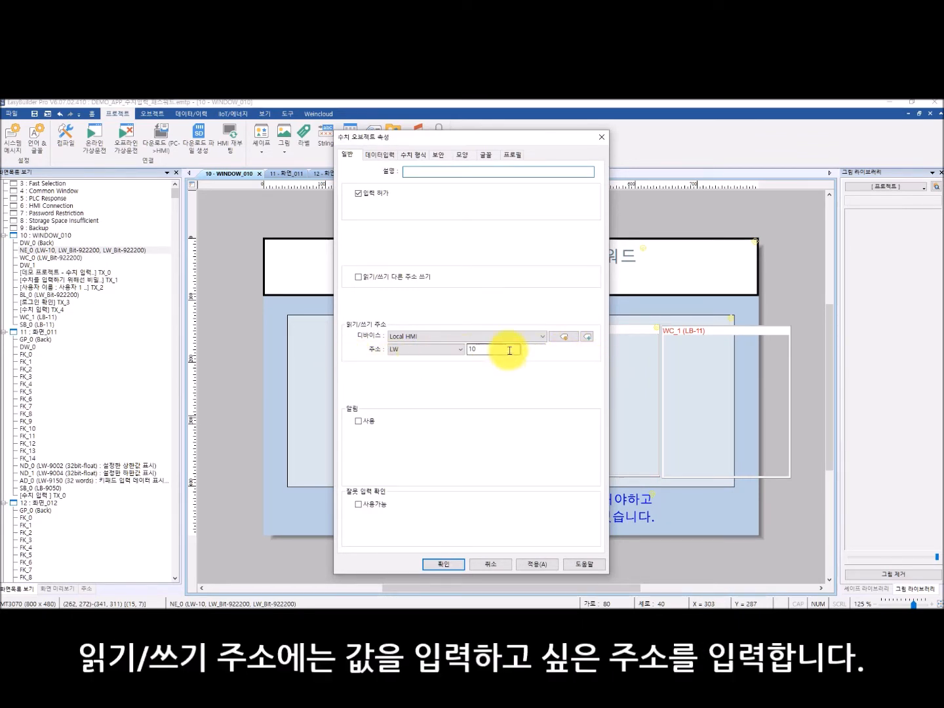
click(415, 156)
click(369, 156)
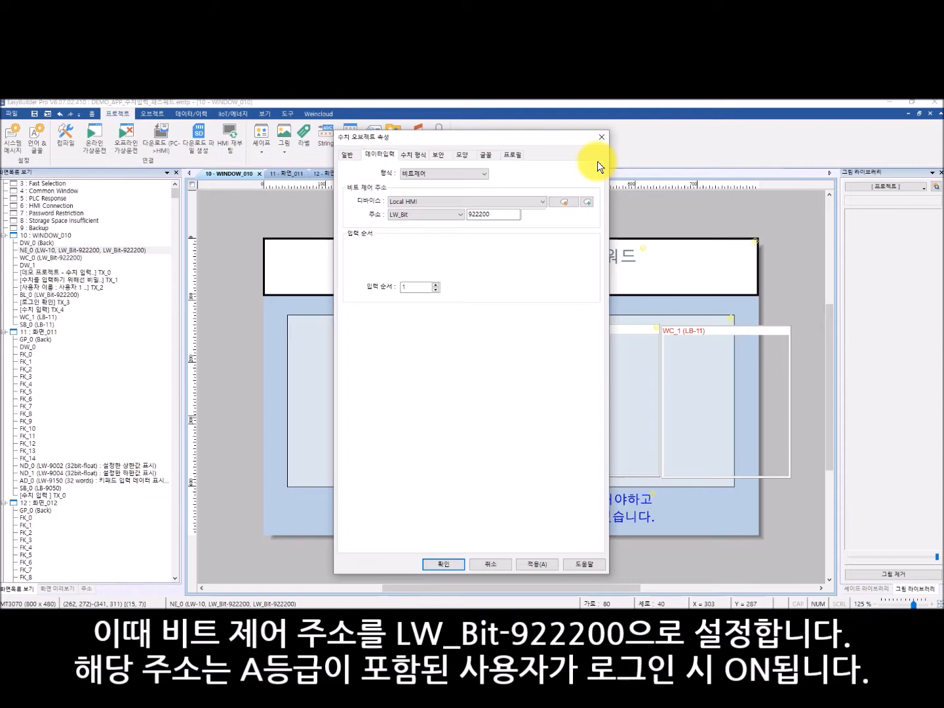
click(445, 564)
click(779, 297)
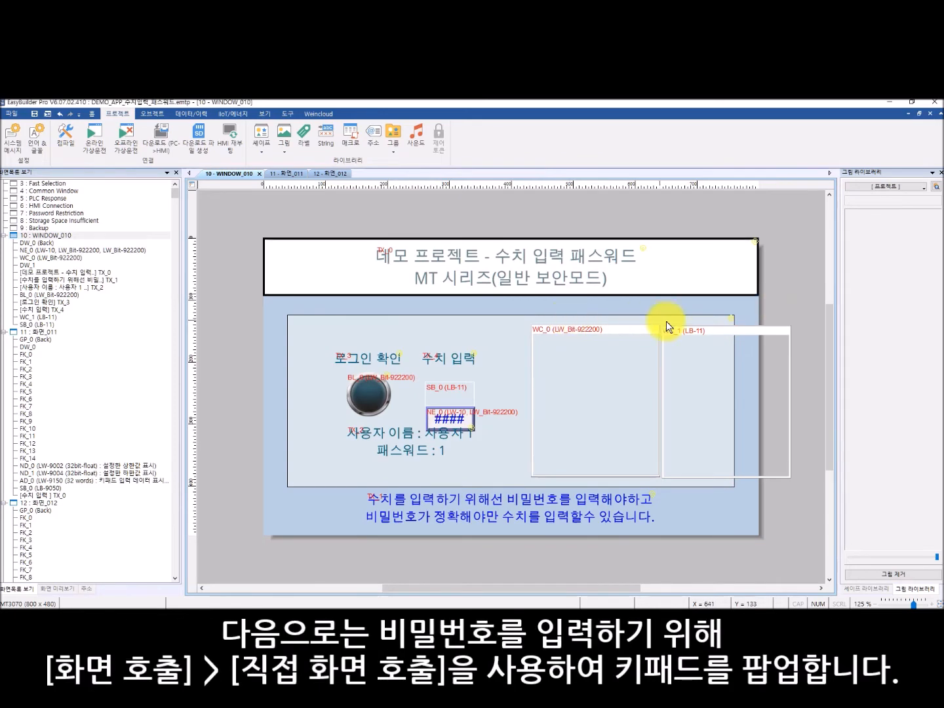
Check the popup window number, trigger and read address of direct window object WC_1.
click(775, 330)
double_click(775, 327)
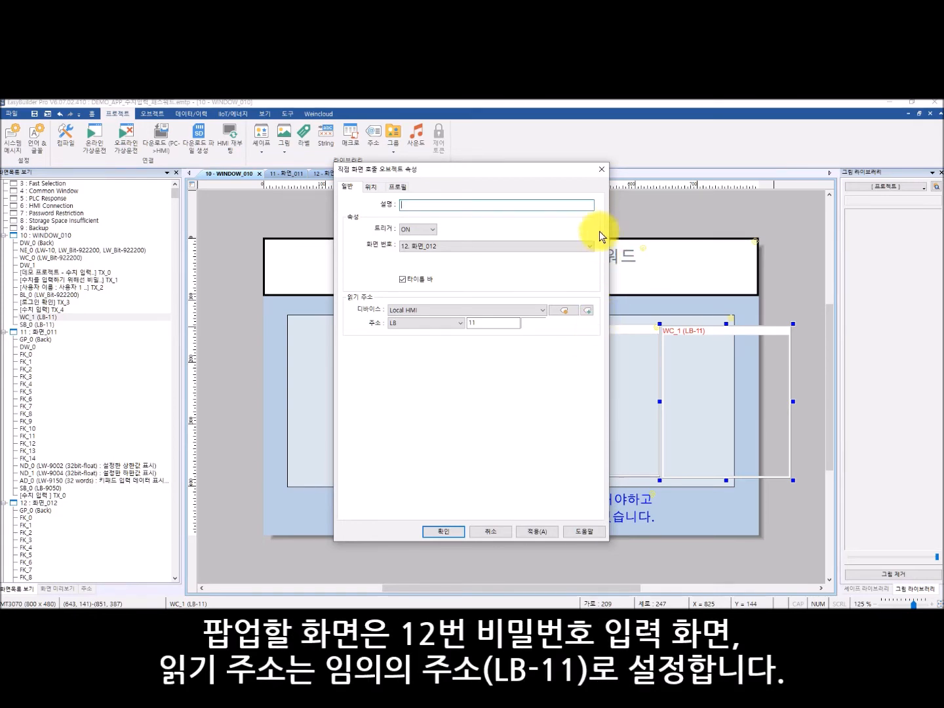
click(603, 171)
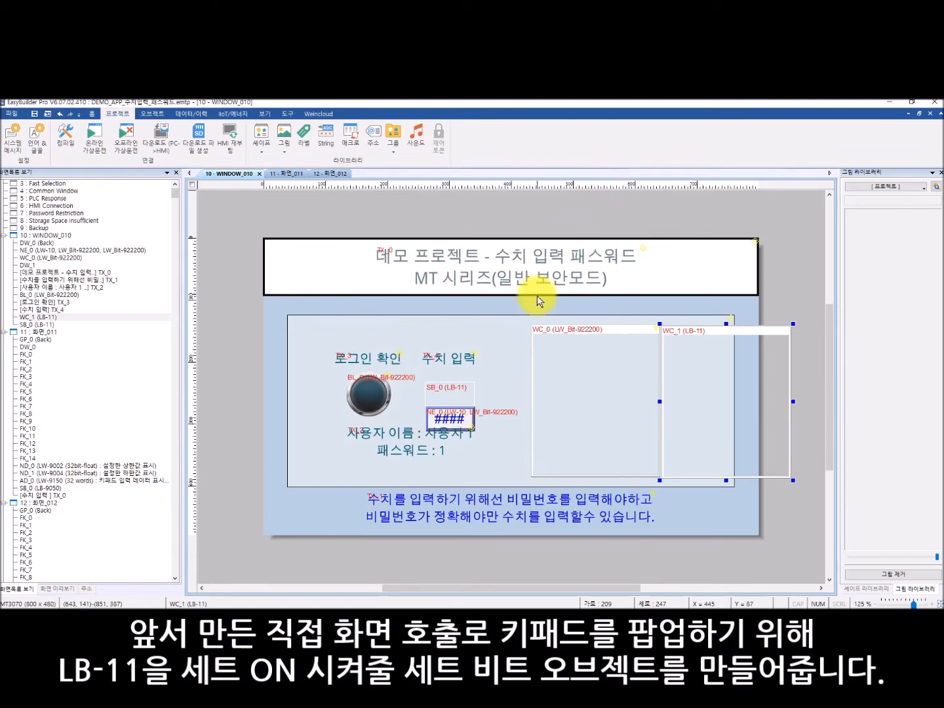
Check the write address and set style of the set bit object above the numeric field.
click(457, 387)
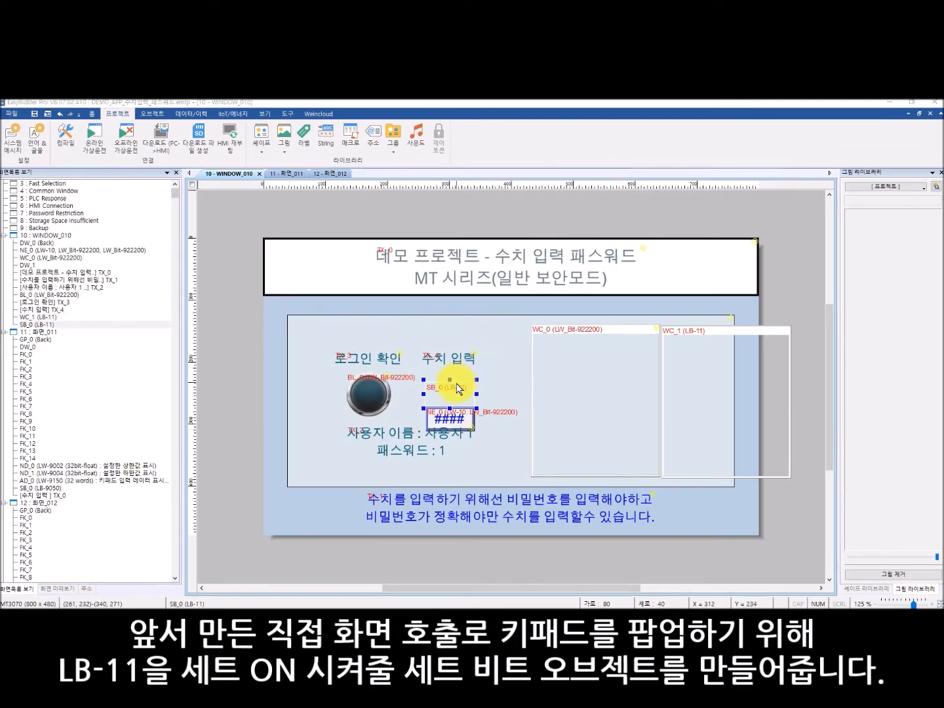
double_click(456, 387)
drag(477, 162, 259, 169)
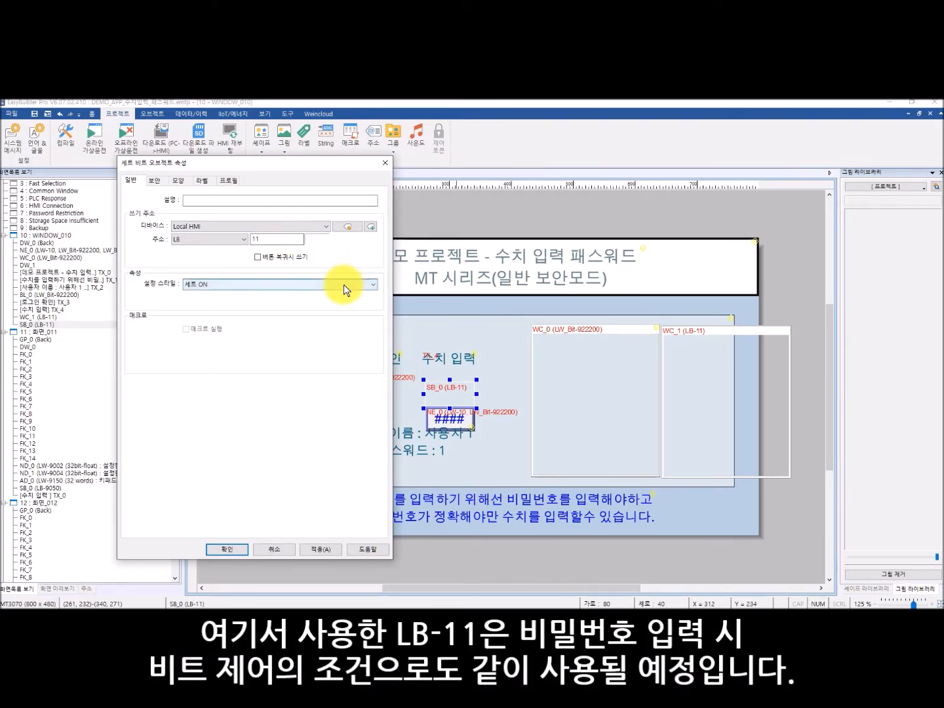
click(227, 551)
click(516, 214)
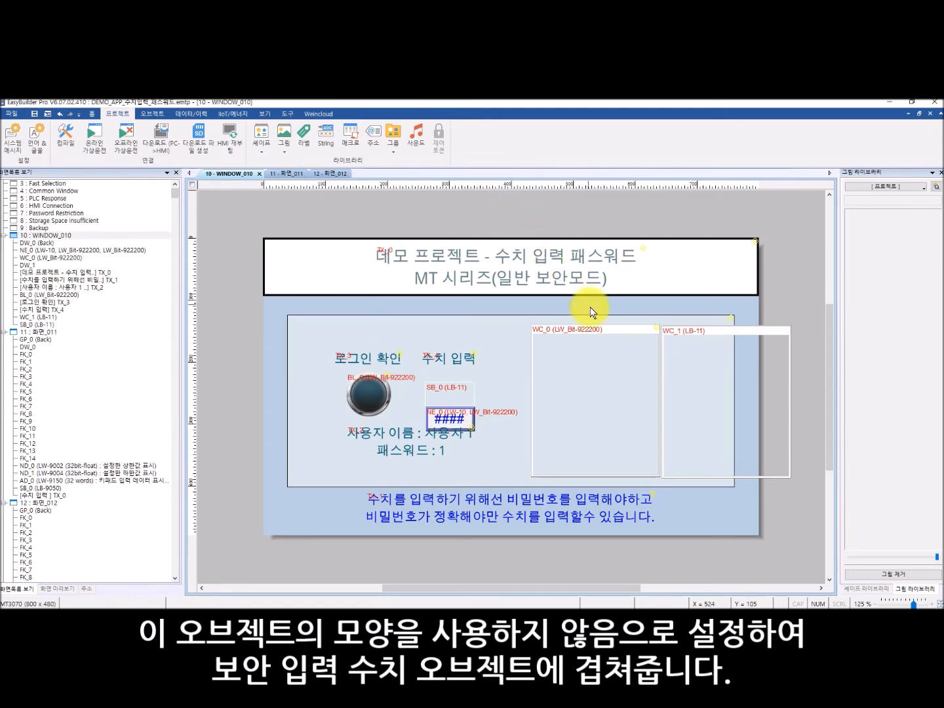
Check the popup window number, trigger and read address of direct window object WC_0.
double_click(658, 403)
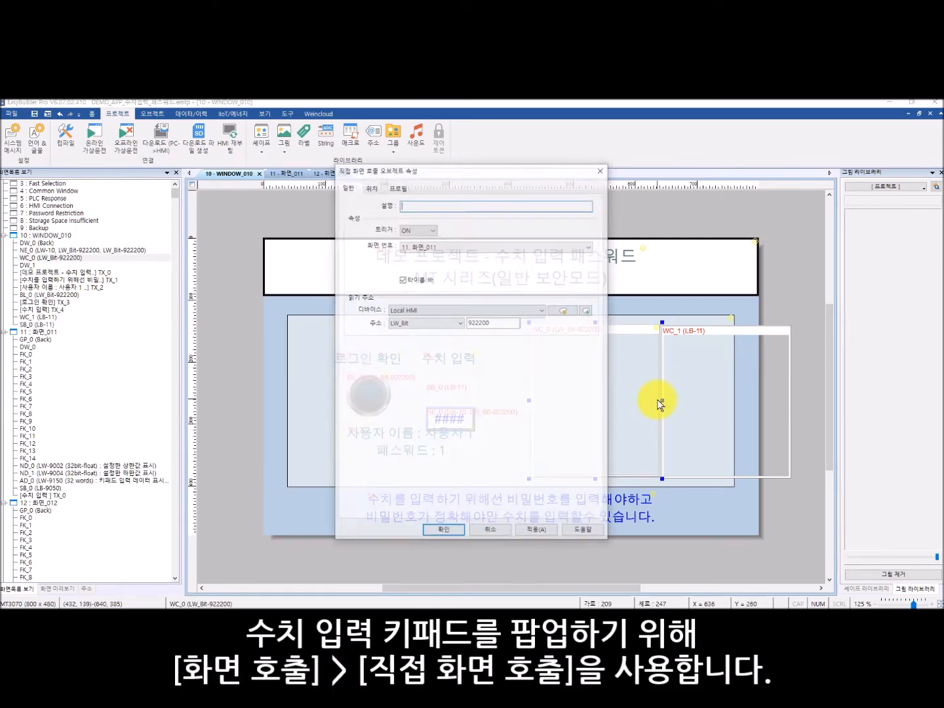
drag(552, 176, 426, 178)
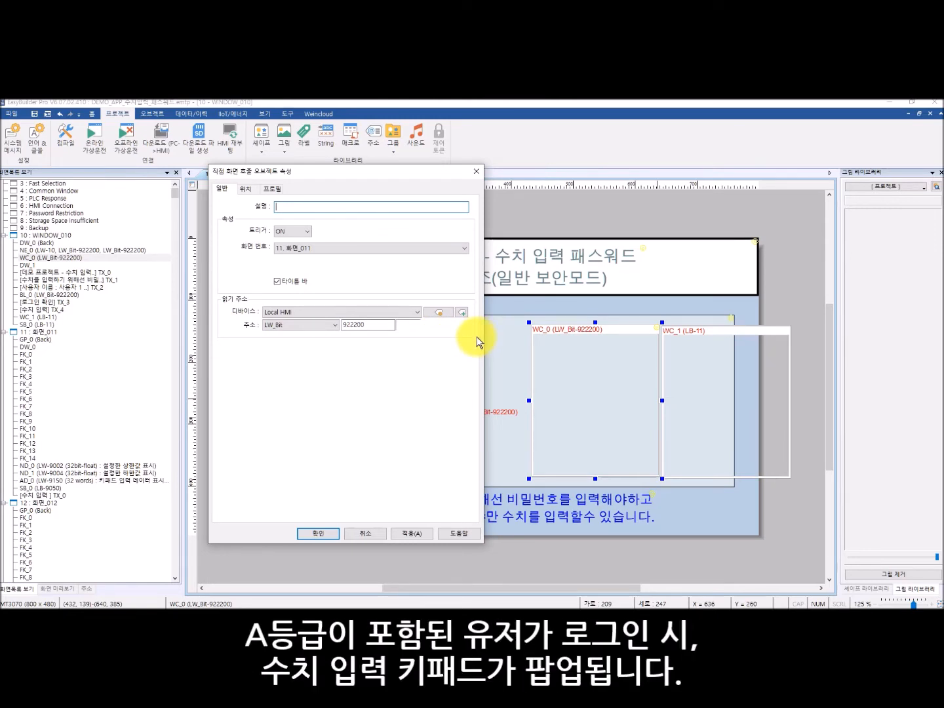
click(480, 174)
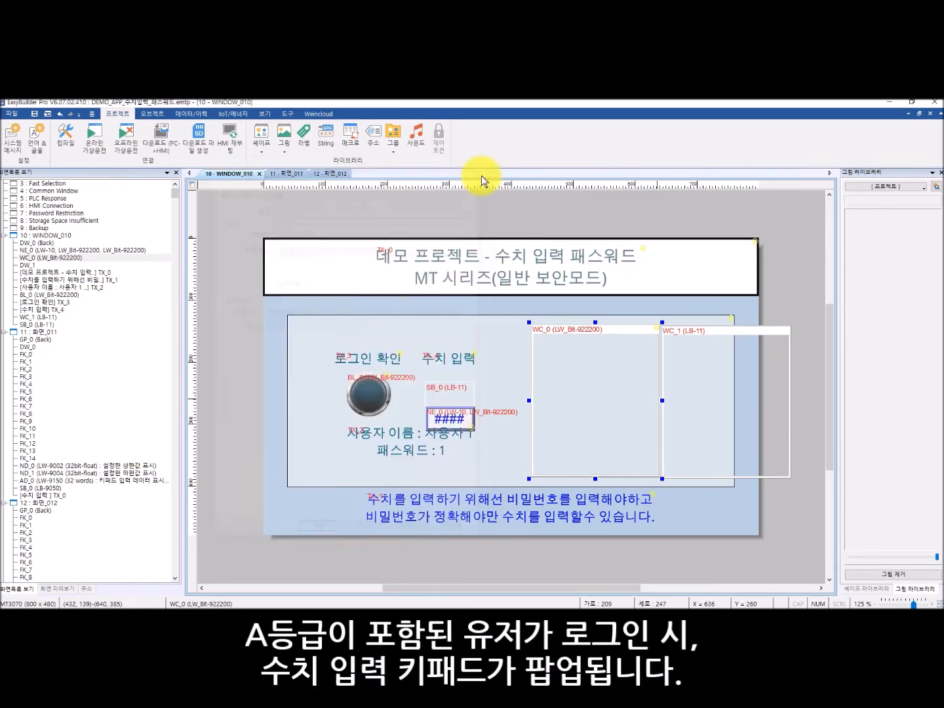
Open window 12 and check the password numeric object's read/write system tag and its data entry bit control address.
double_click(50, 504)
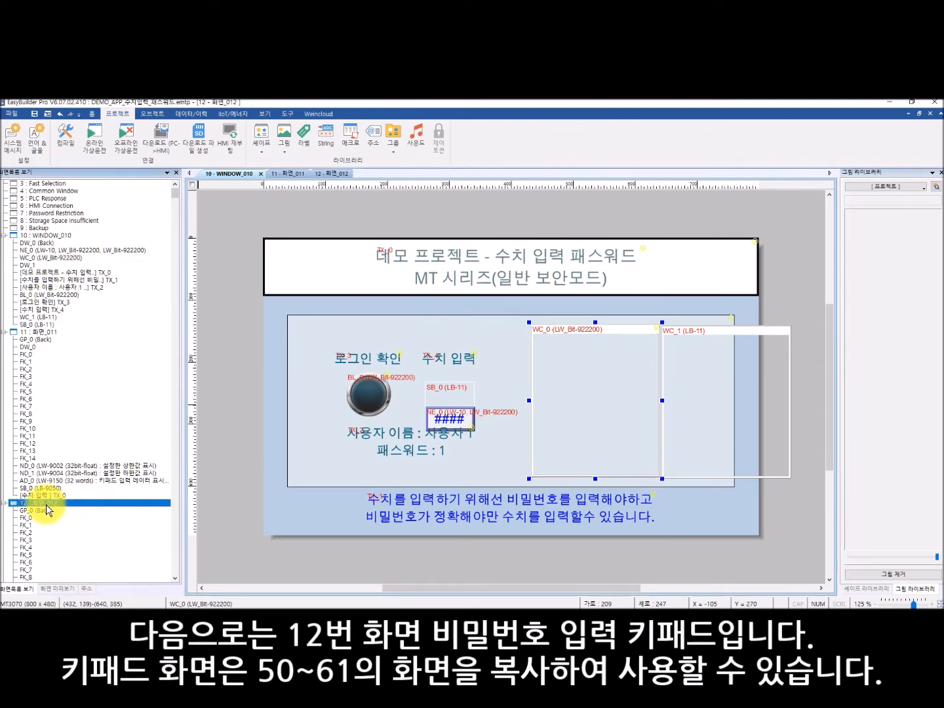
scroll(620, 357, up, 2)
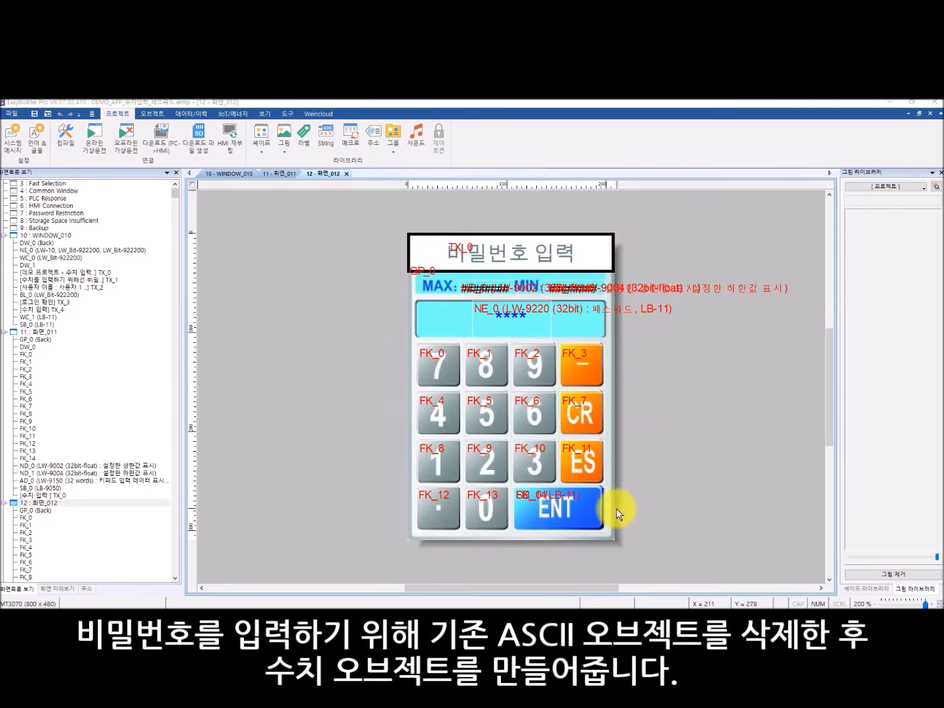
click(544, 316)
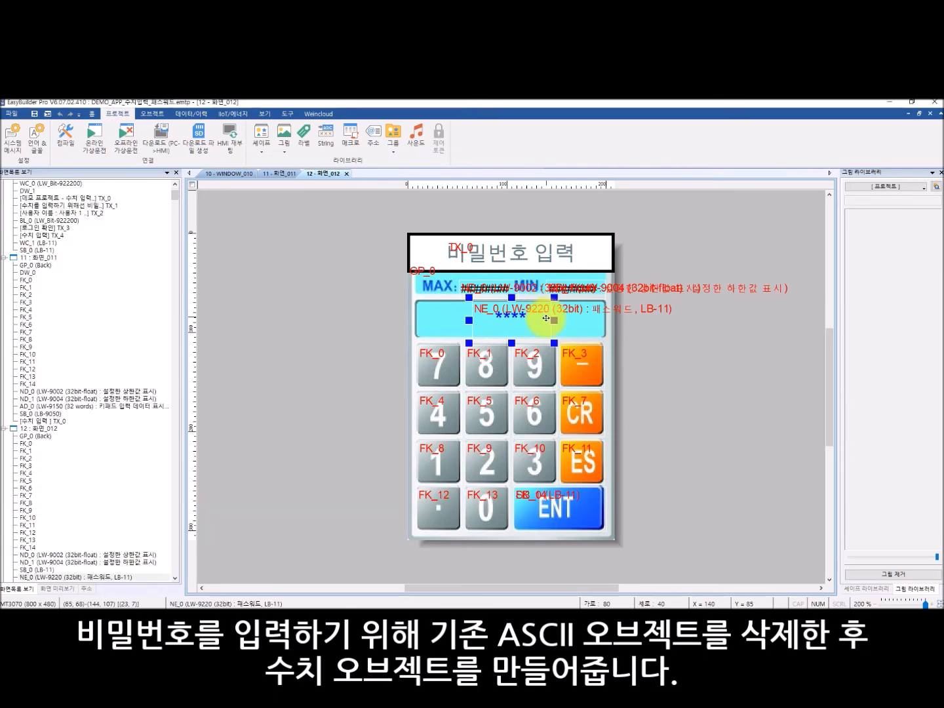
double_click(545, 318)
drag(472, 134, 769, 147)
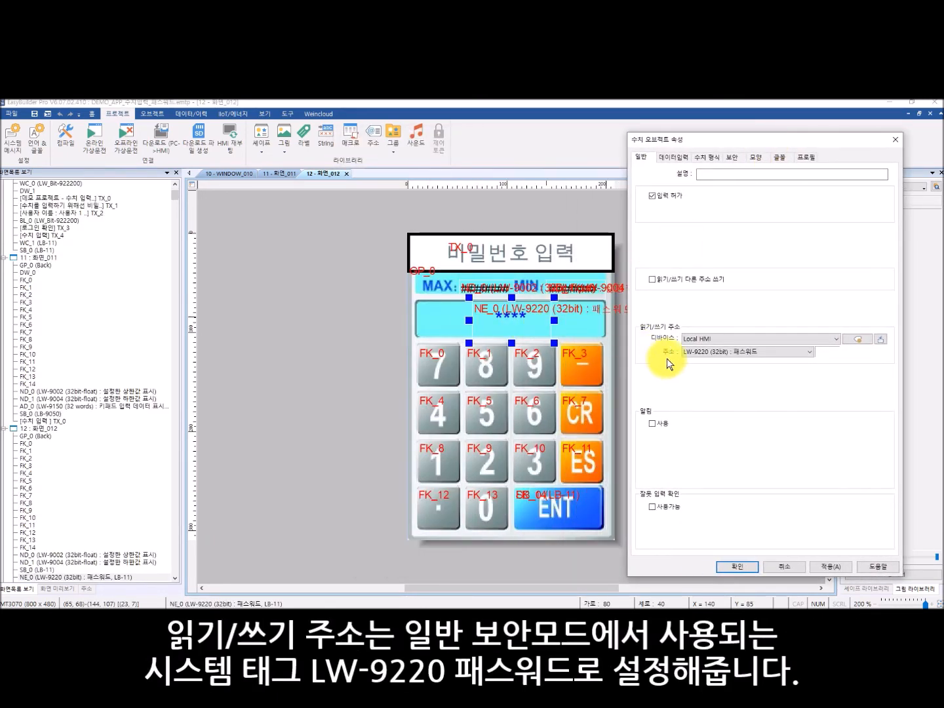
click(853, 340)
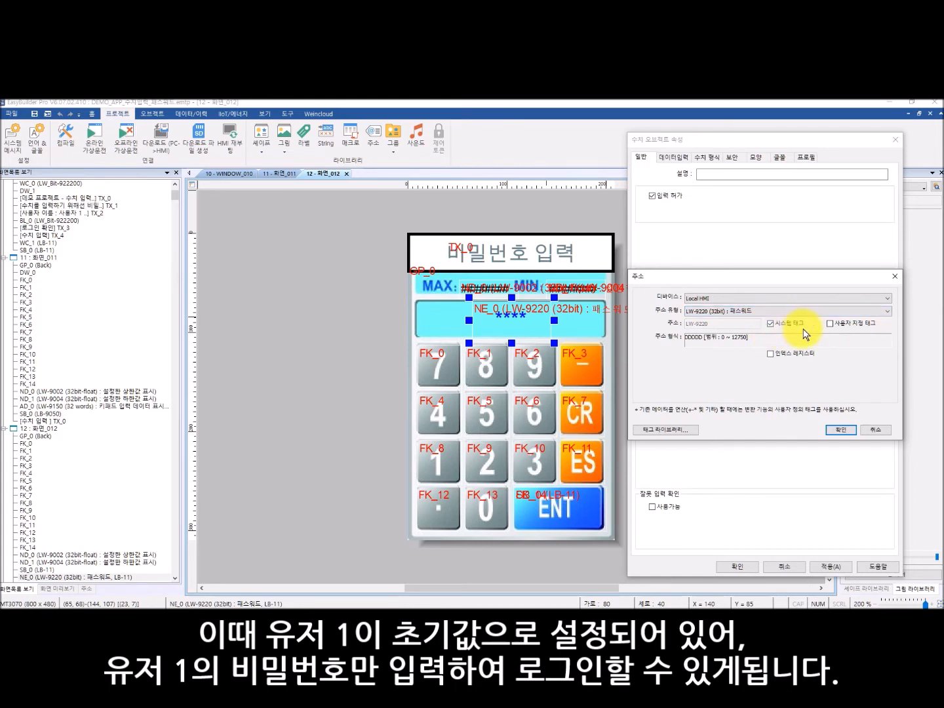
click(841, 430)
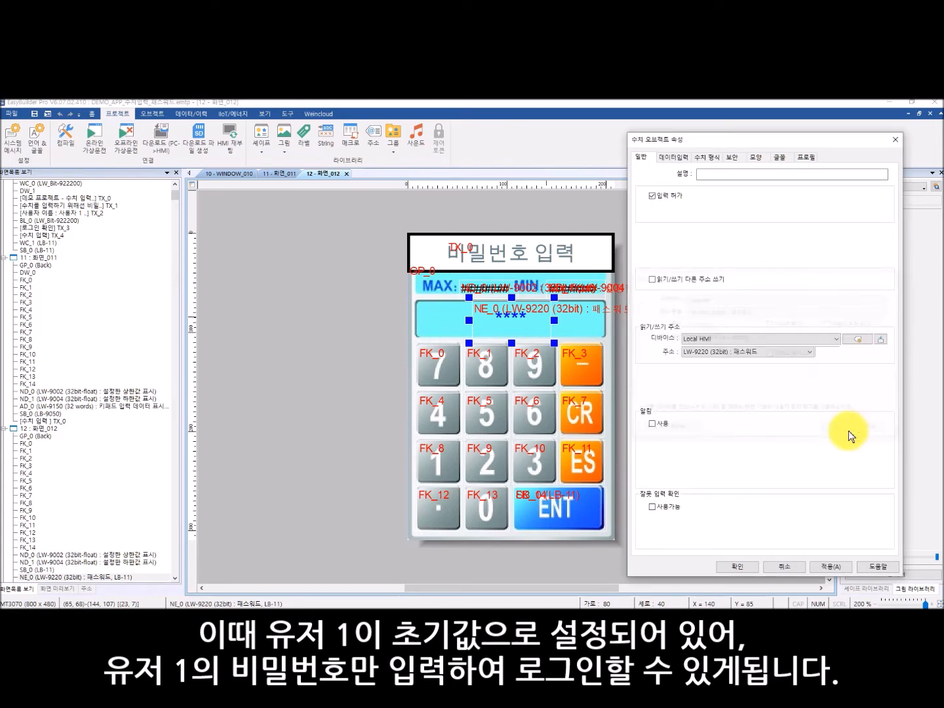
click(675, 161)
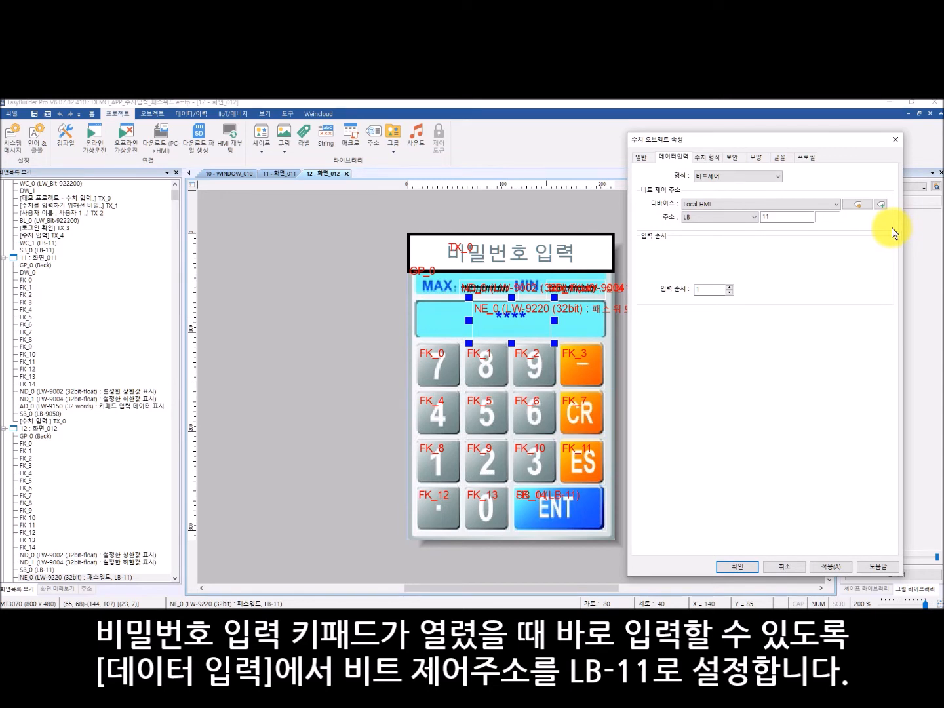
click(736, 566)
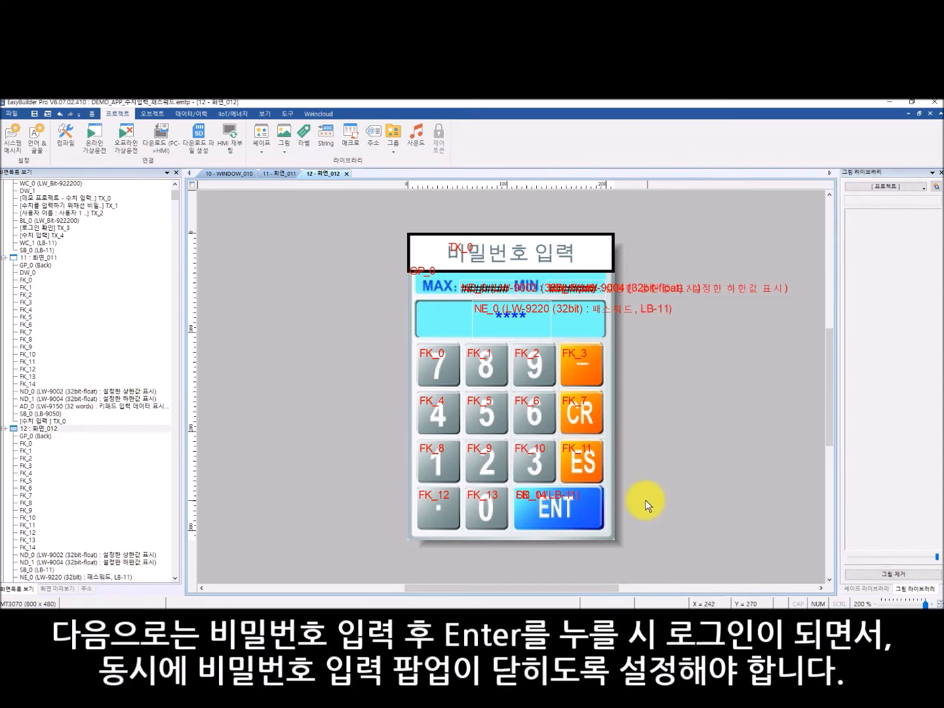
Move the set bit object SB_0 off the ENT key to the empty area right of window 12's keypad.
click(604, 491)
drag(594, 494, 713, 489)
click(769, 487)
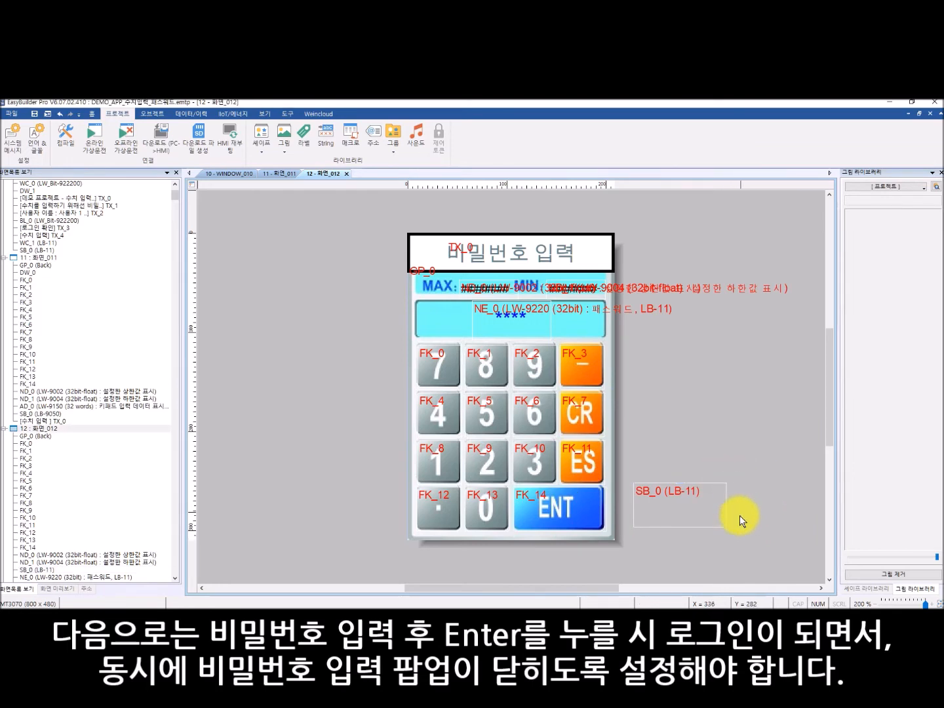
Check the write address and set style of window 12's set bit object SB_0, and place it back over the ENT key.
click(720, 485)
drag(450, 163, 225, 164)
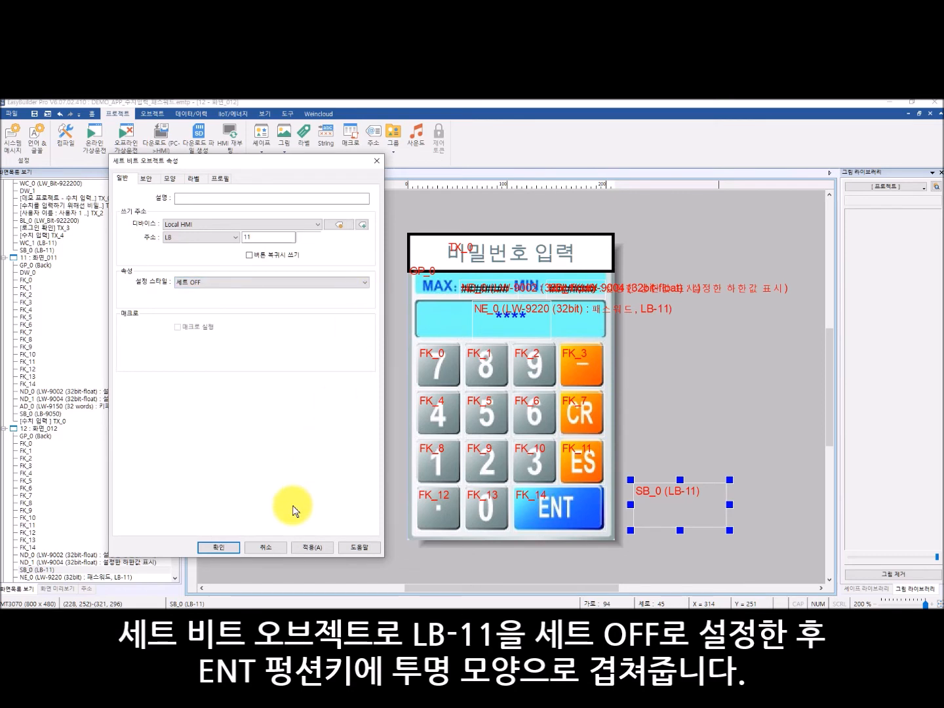
click(249, 549)
drag(706, 484, 588, 483)
click(727, 469)
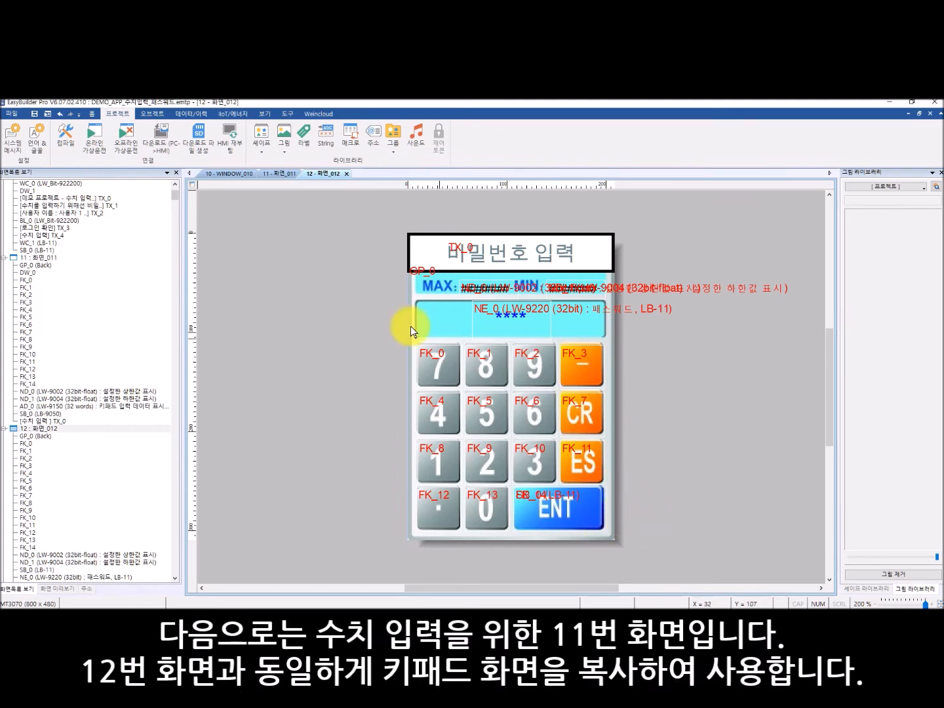
Open window 11 and move the set bit object SB_0 off the ENT key to the empty area beside the keypad.
double_click(50, 259)
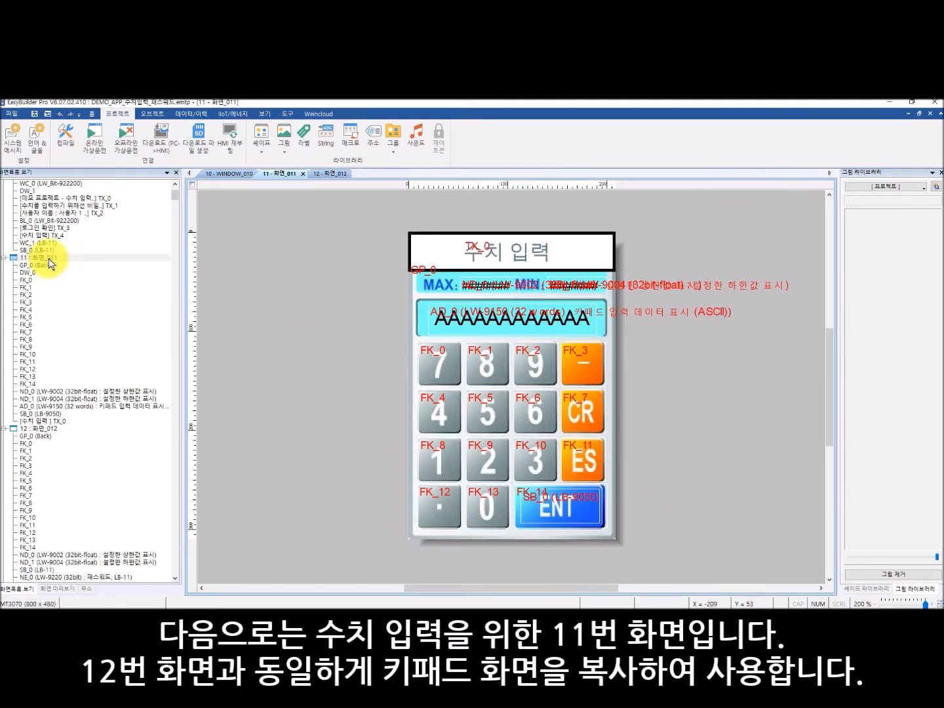
scroll(51, 260, up, 3)
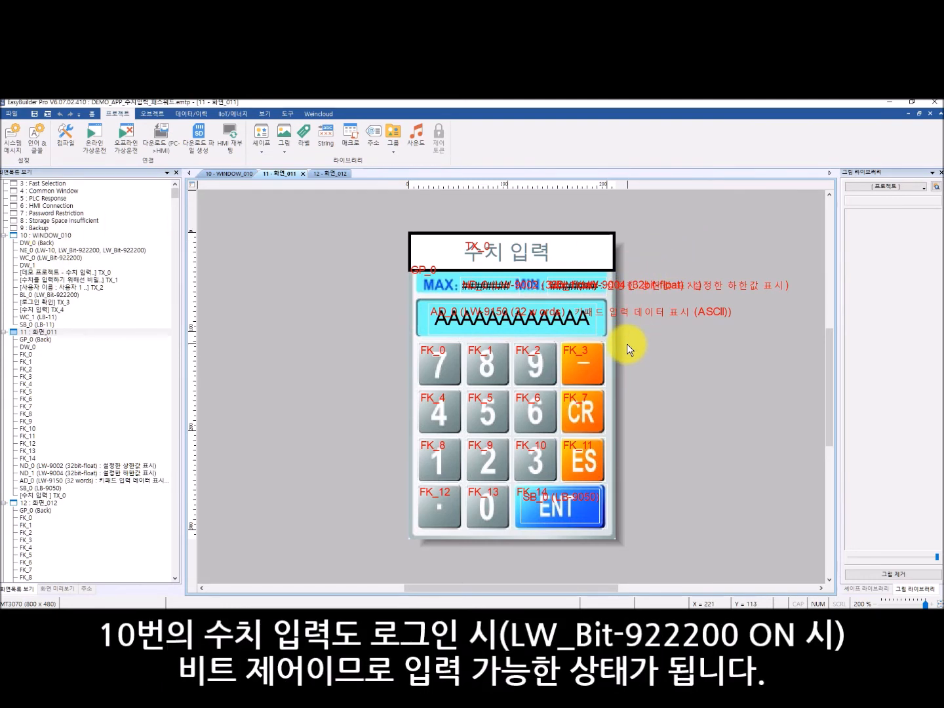
drag(596, 493, 710, 492)
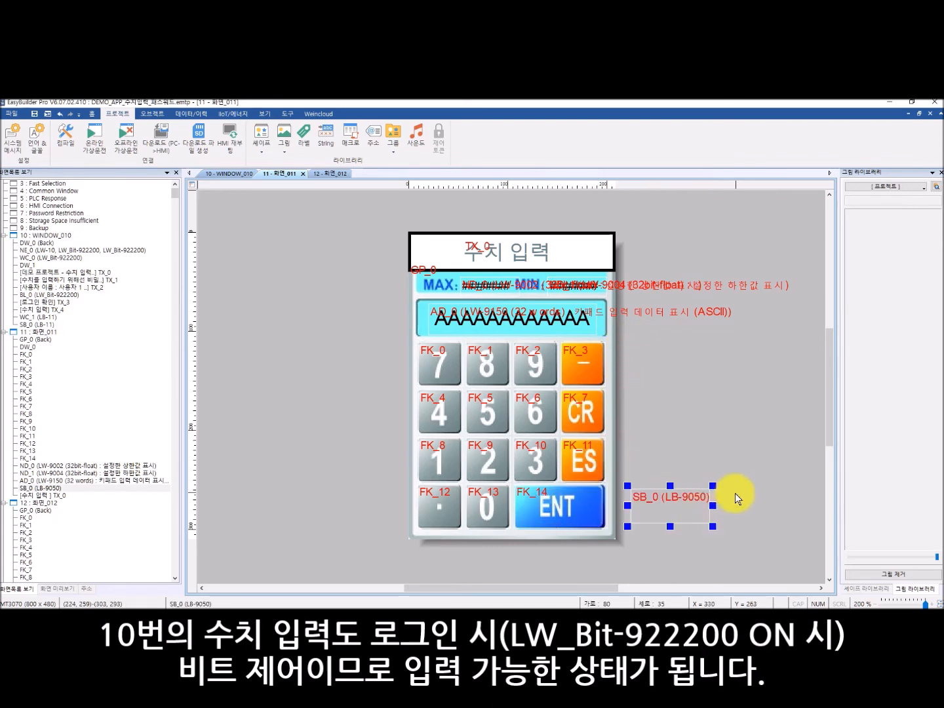
Set window 11's SB_0 write address to system tag LB-9050 (사용자 로그아웃) and place the object back over the ENT key.
double_click(709, 499)
drag(548, 156, 338, 162)
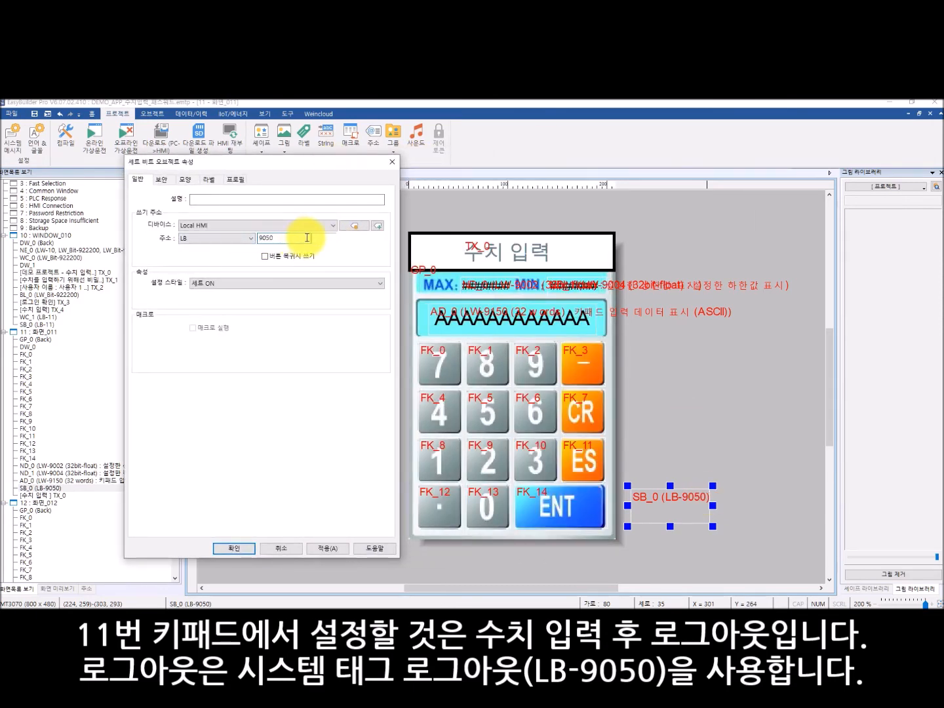
click(355, 225)
click(285, 325)
click(284, 314)
text(로그아웃)
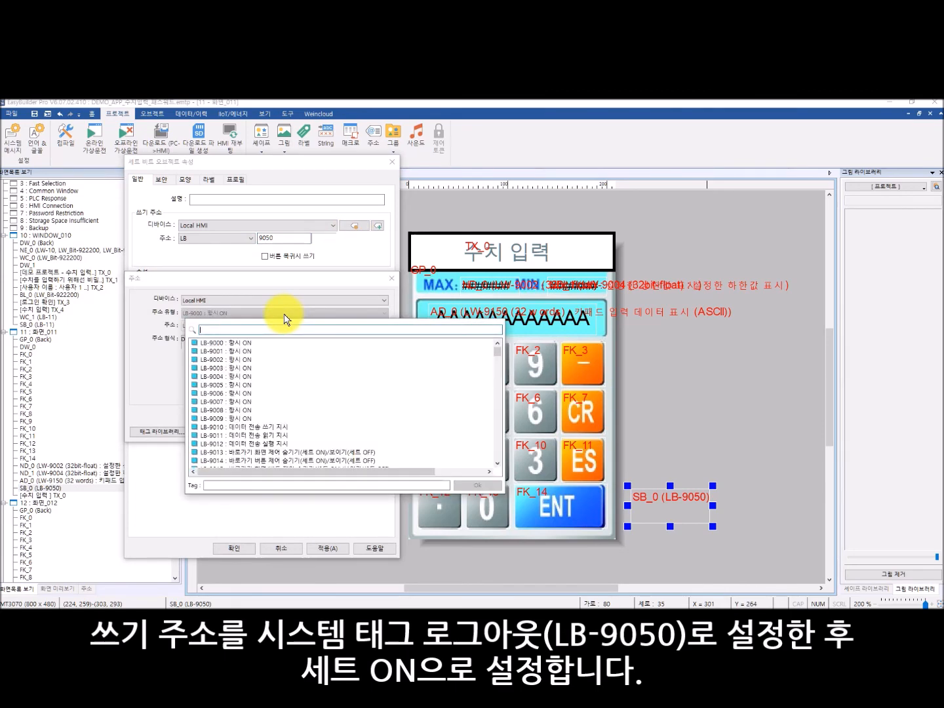
double_click(264, 342)
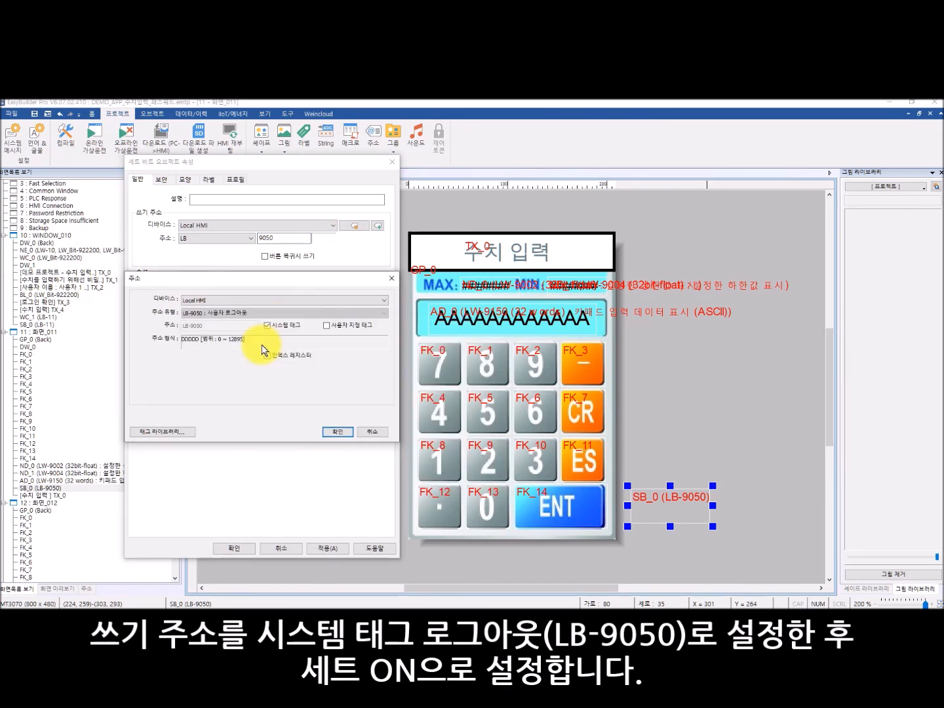
click(345, 433)
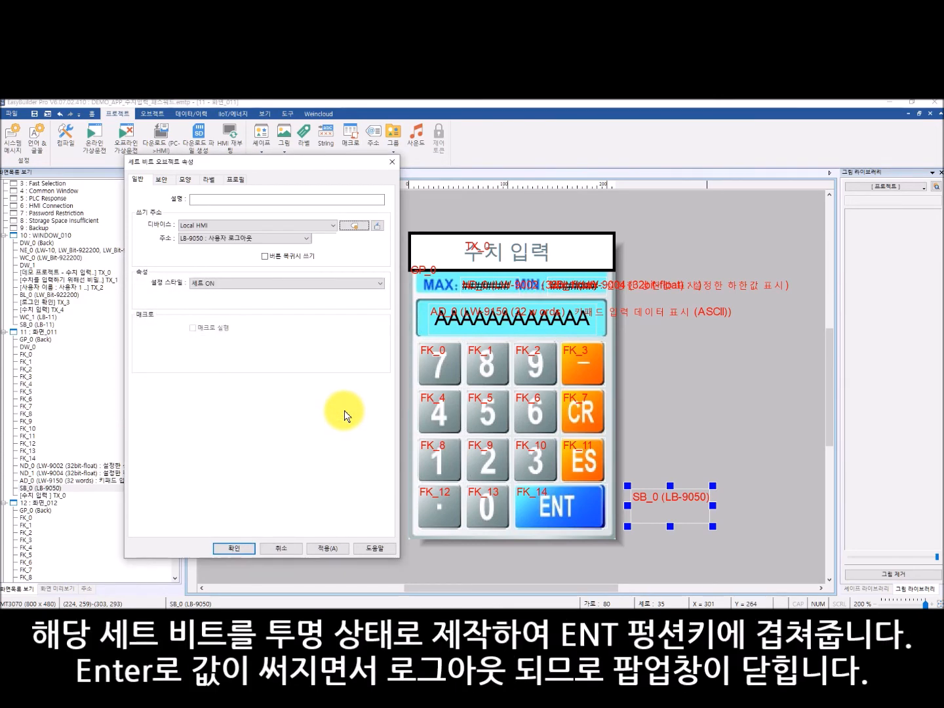
click(233, 548)
click(725, 480)
drag(635, 502, 516, 497)
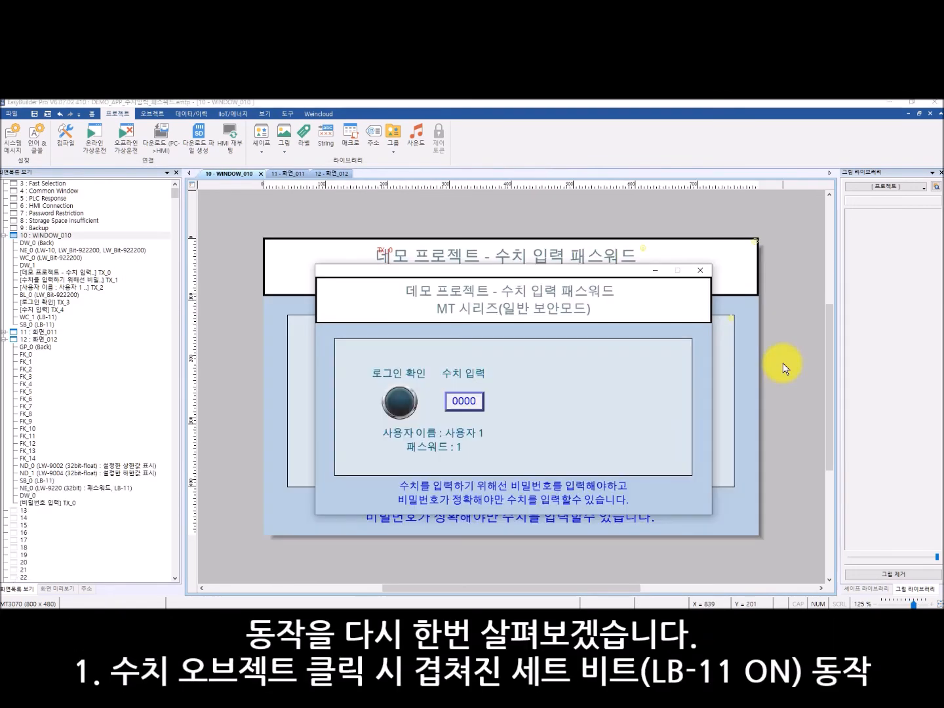
In the running simulation, log in through the numeric field with the user password and enter the value 50.
click(457, 402)
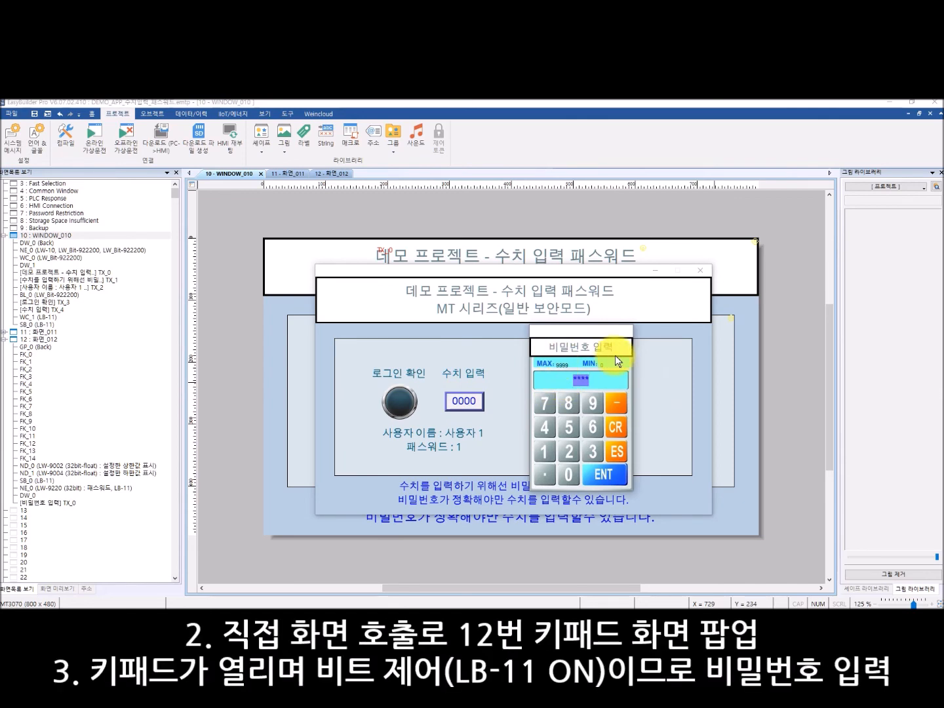
click(548, 448)
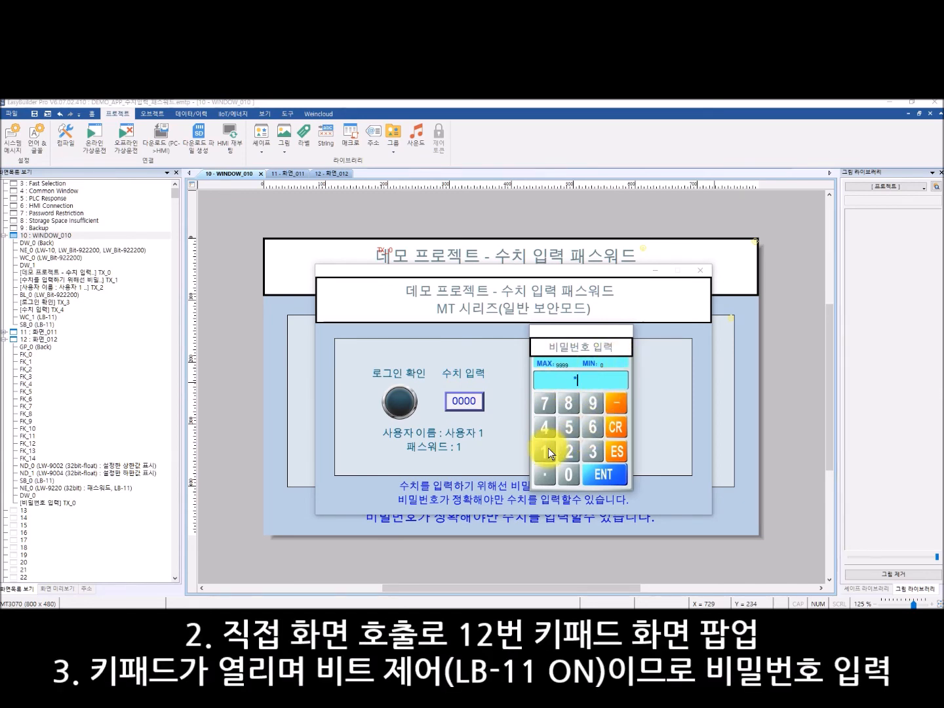
click(606, 476)
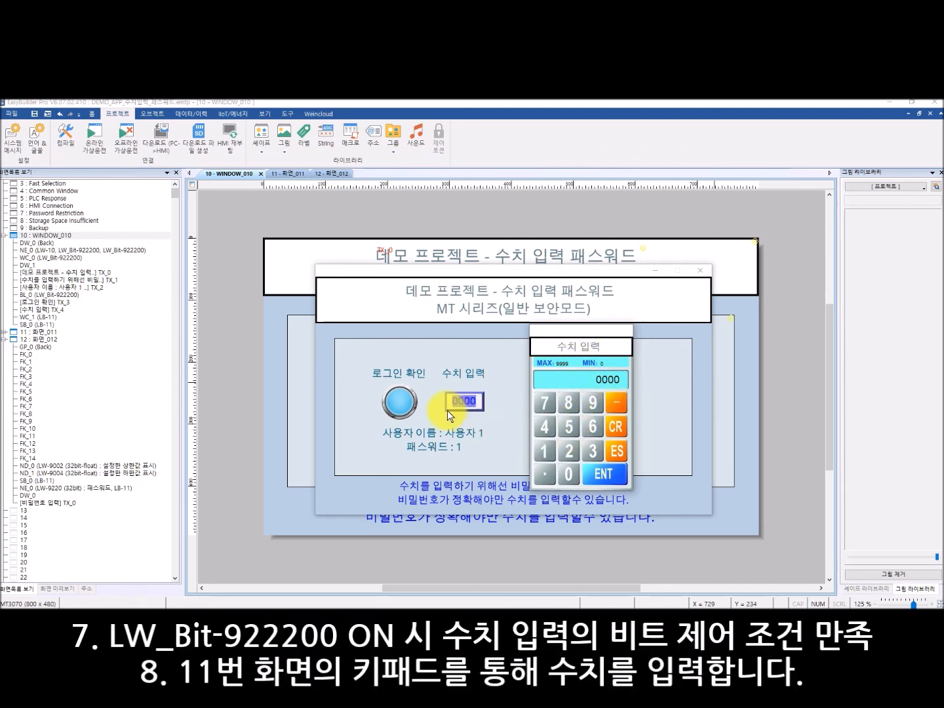
click(568, 426)
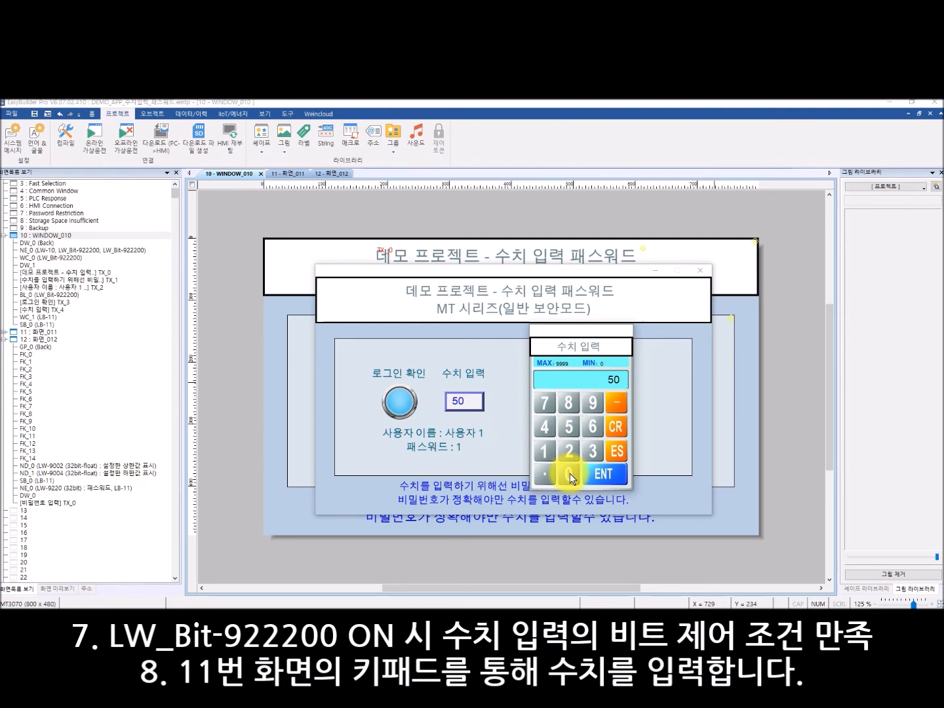
click(606, 479)
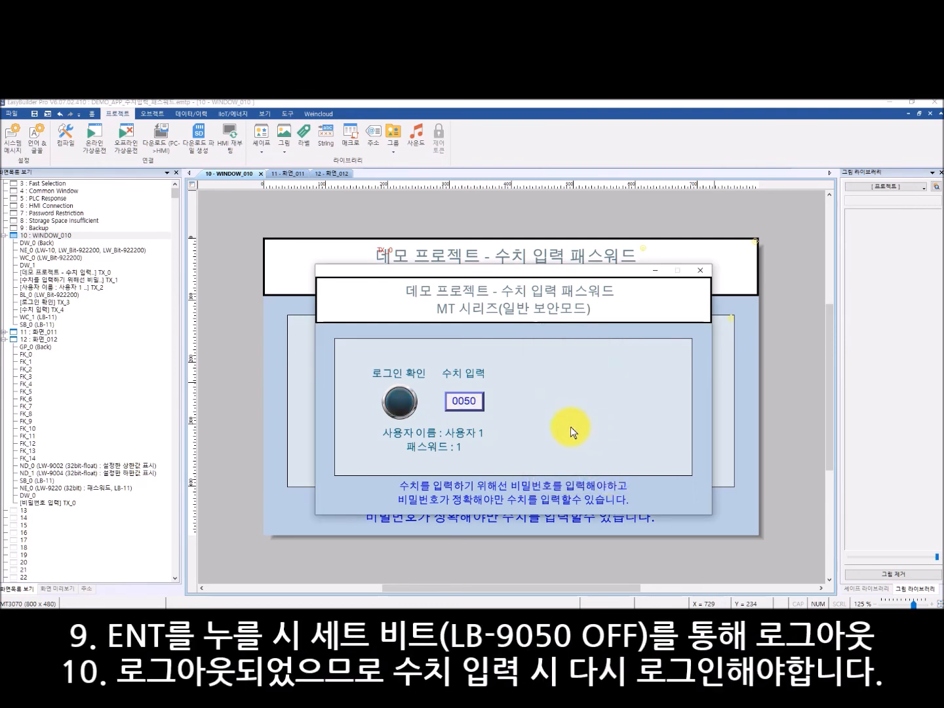
Test the numeric field's login twice by entering an incorrect password on the password keypad.
click(465, 405)
click(566, 452)
click(608, 472)
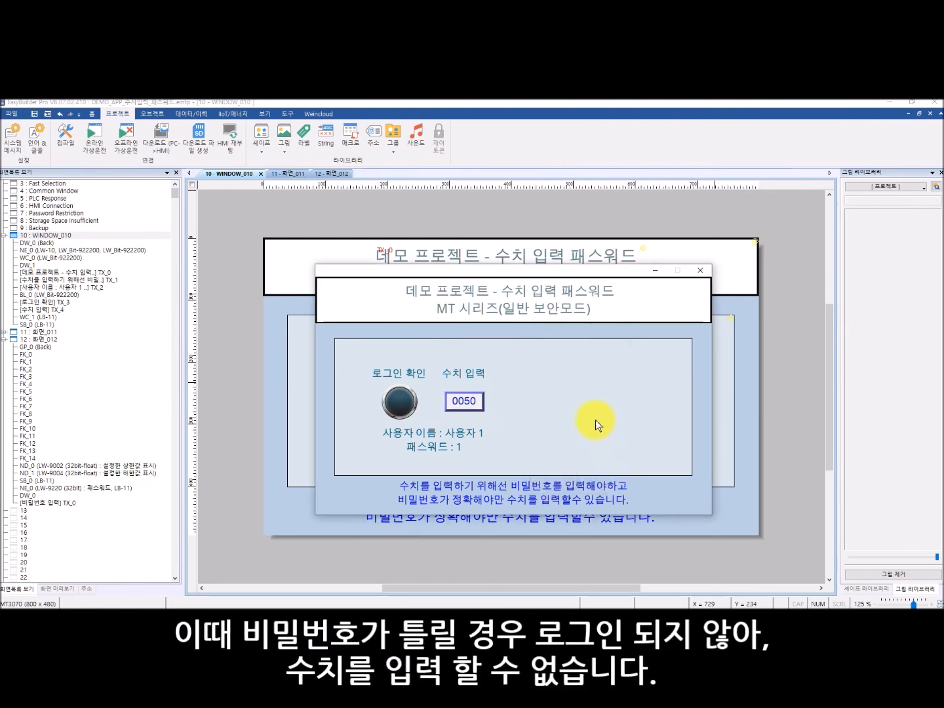
click(473, 404)
click(569, 451)
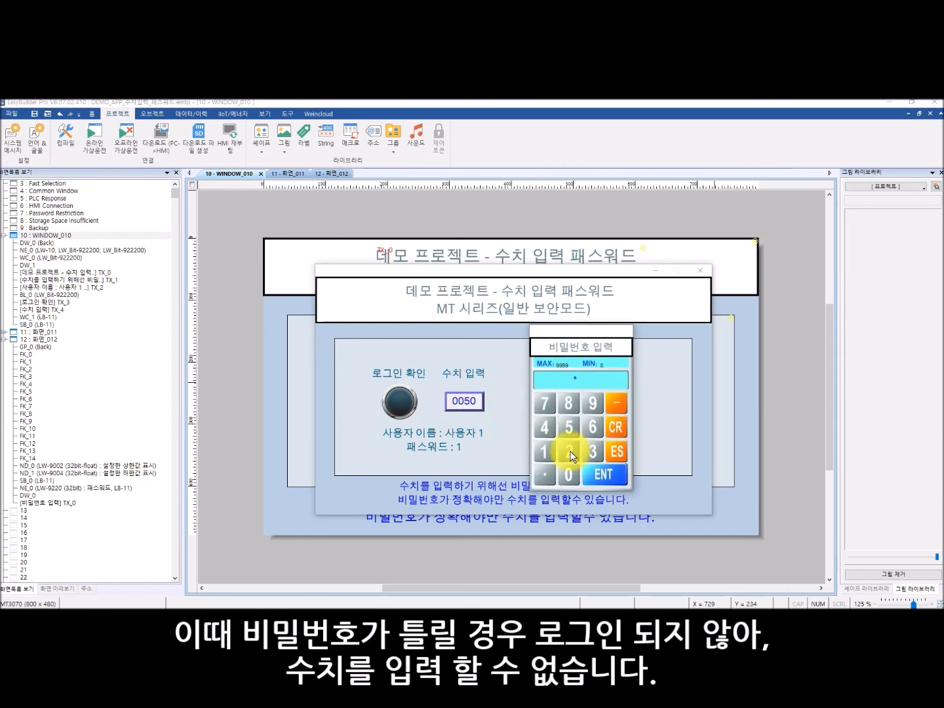
click(610, 477)
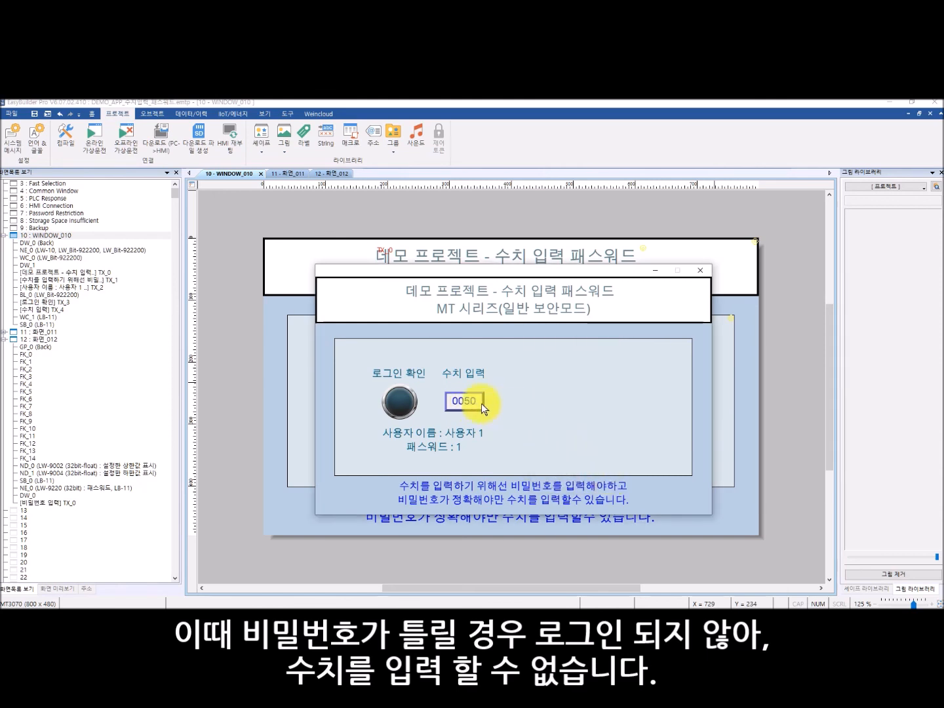
Log in through the numeric field with the correct user password and set the value to 90.
click(468, 403)
click(543, 451)
click(606, 476)
click(588, 410)
click(569, 473)
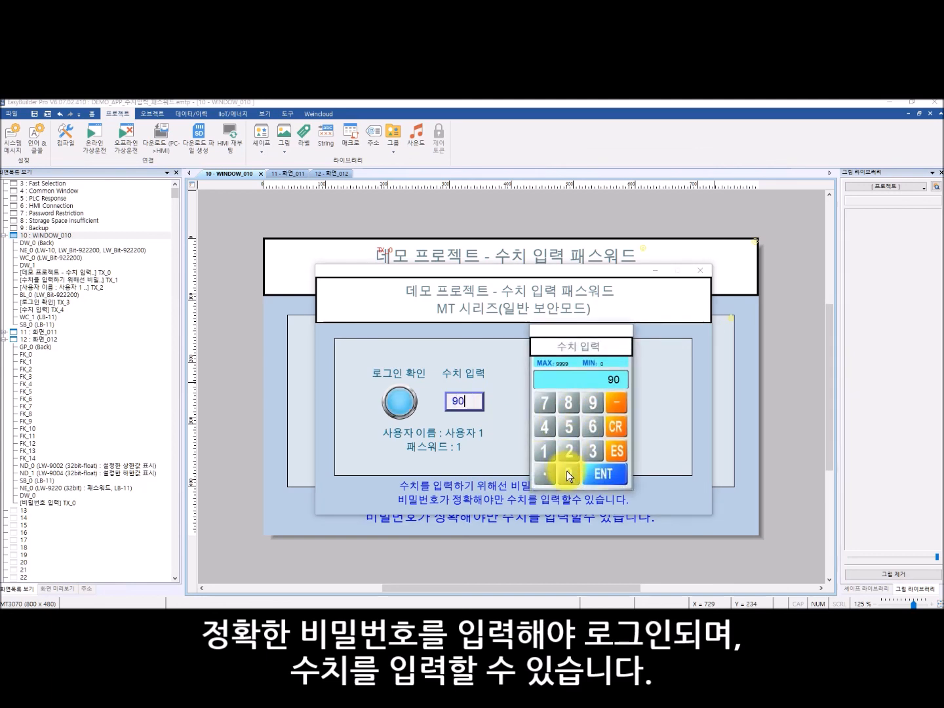
click(606, 474)
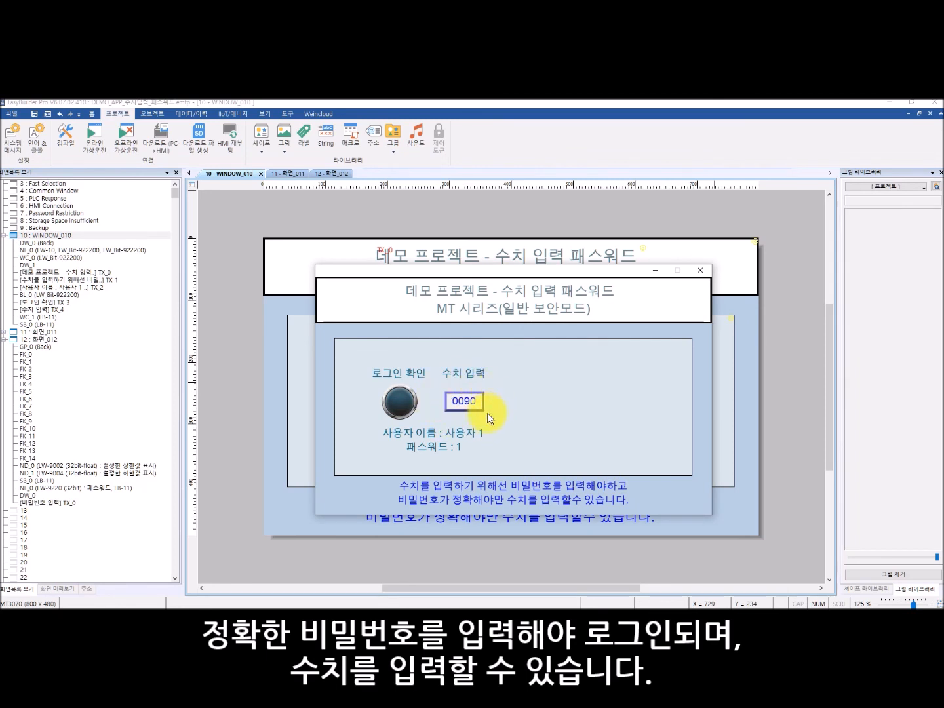